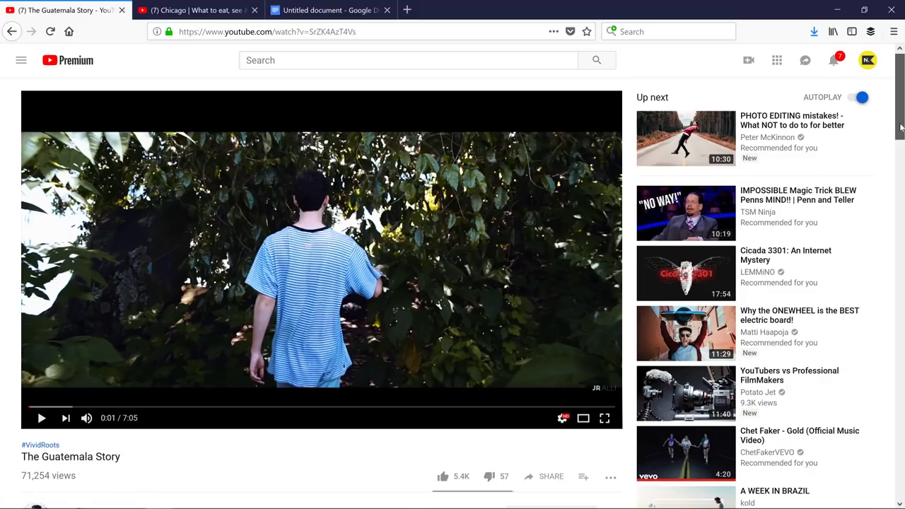
Step: Scroll the document down and back up to bring the shot table into view
scroll(902, 130, down, 3)
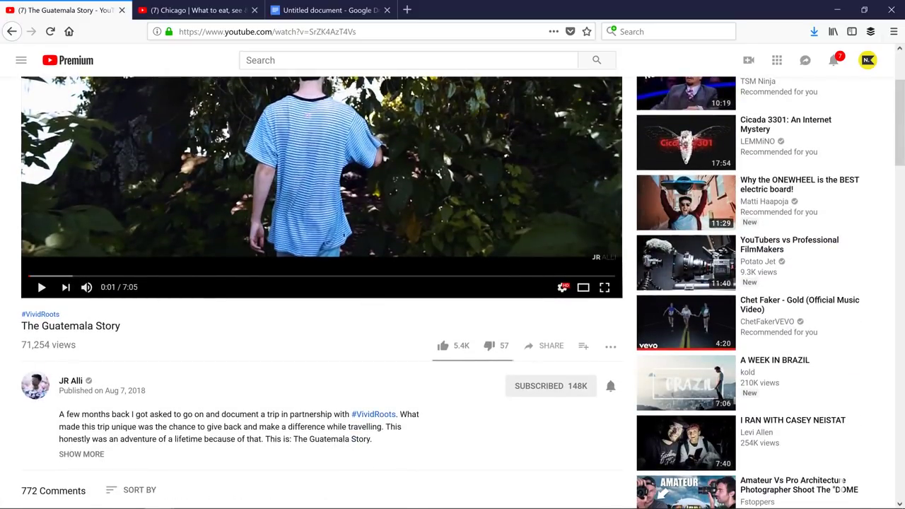
scroll(65, 388, up, 3)
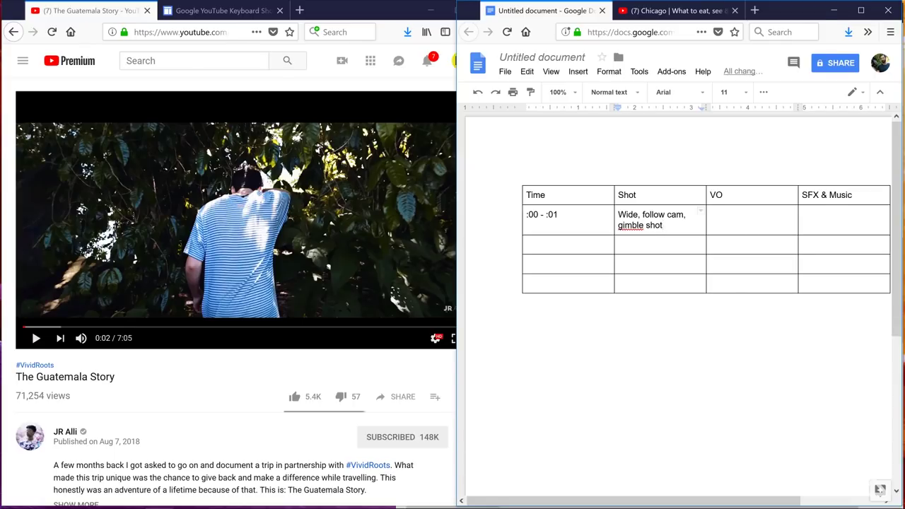
Step: Correct the misspelled 'gimble' to 'gimbal' in the first Shot cell
right_click(631, 225)
click(654, 69)
key(Tab)
Step: List Fade in hit, leaves rustling, birds and Solemn piano in row one's SFX & Music cell
click(802, 215)
text(Solemn p)
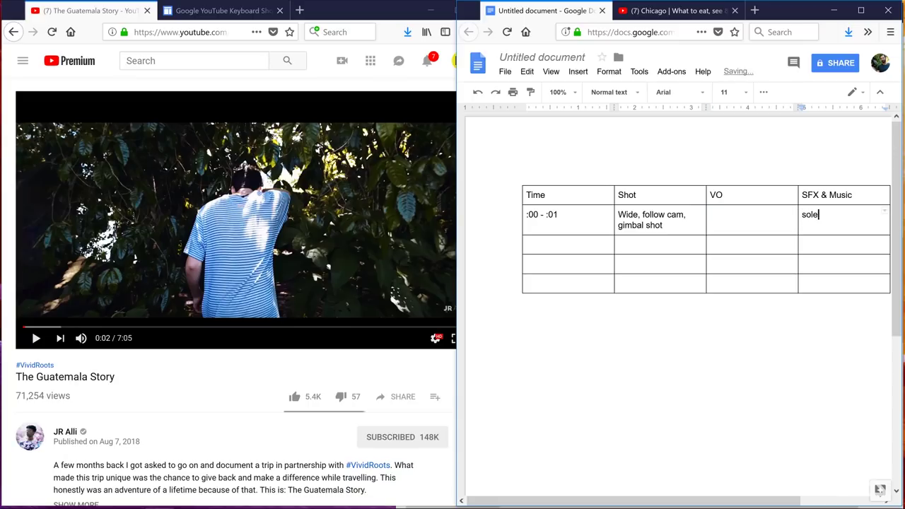
text(iano)
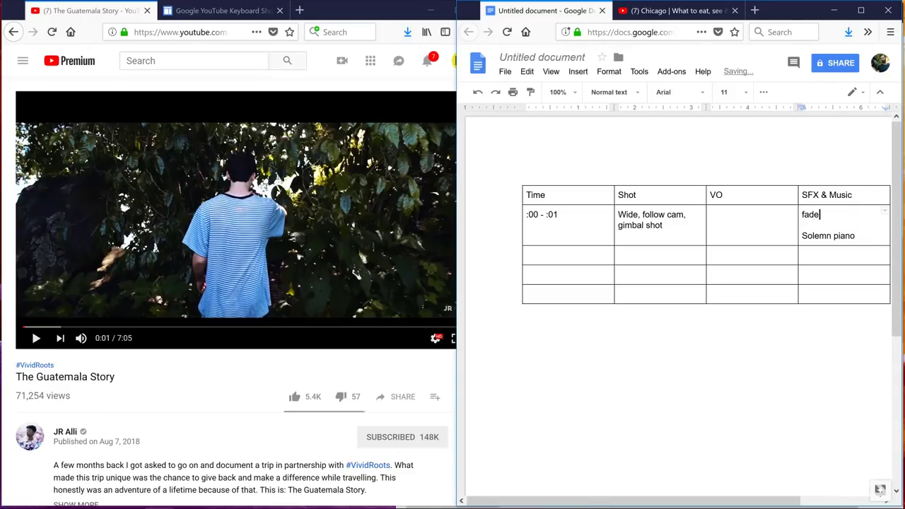
text(in hit)
key(Return)
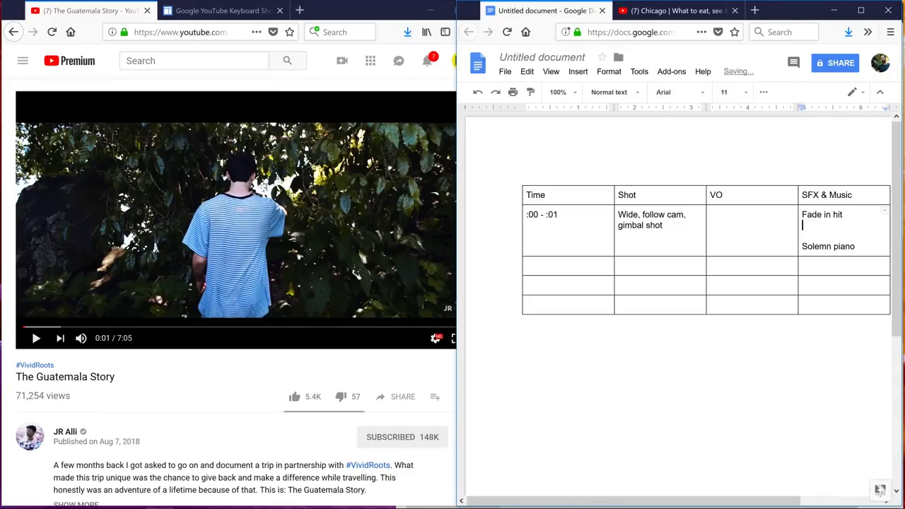
text(leaves rustling)
key(Return)
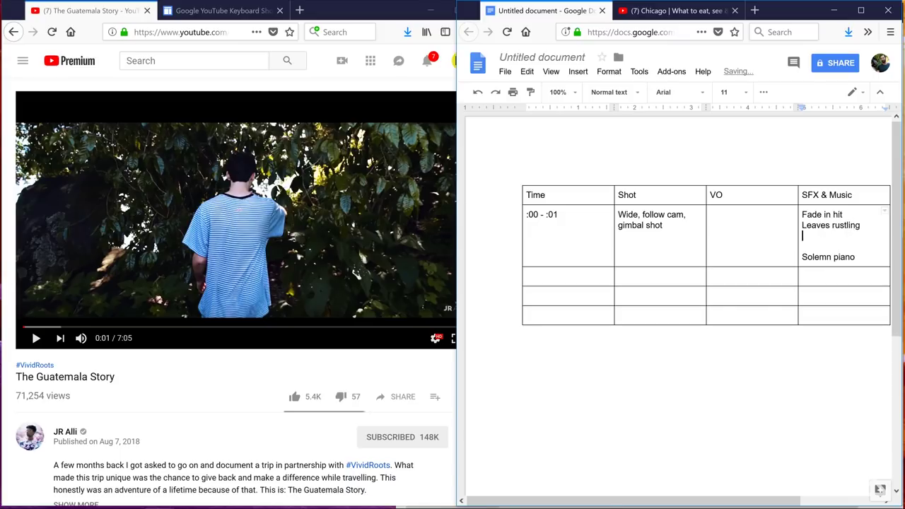
text(birds)
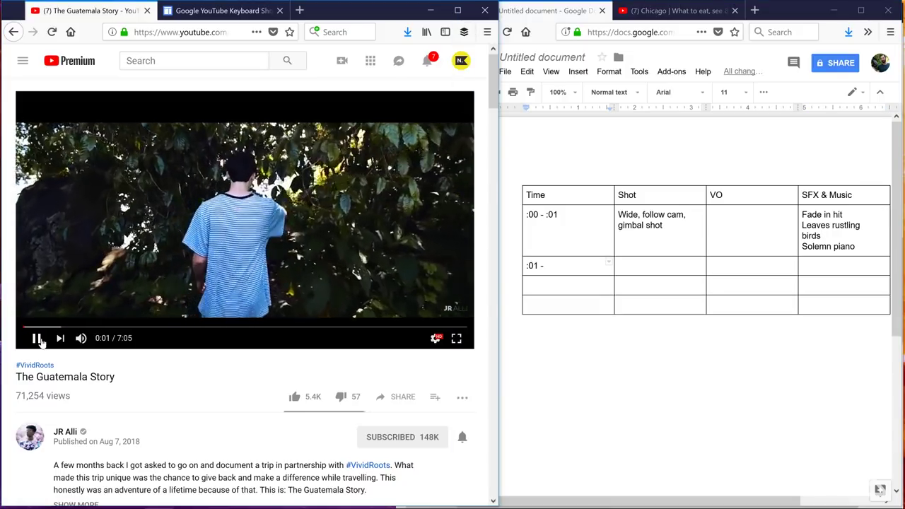
click(36, 339)
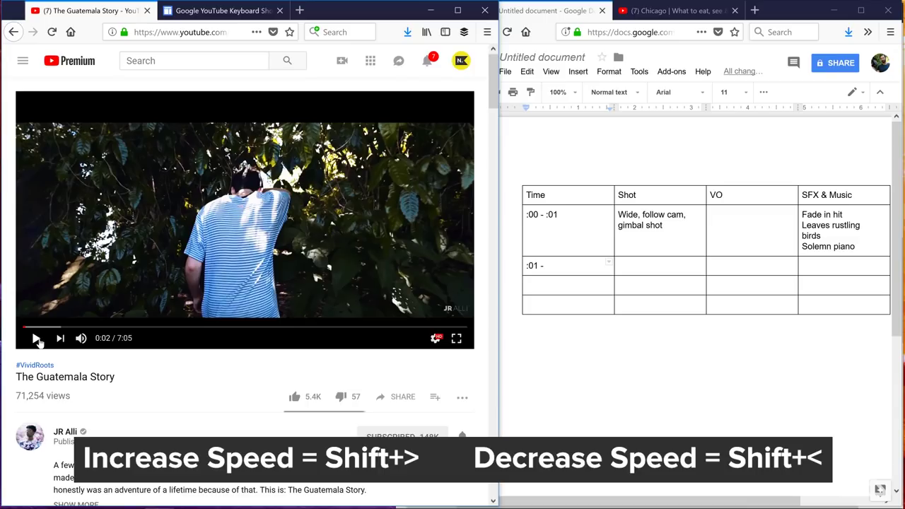
click(36, 339)
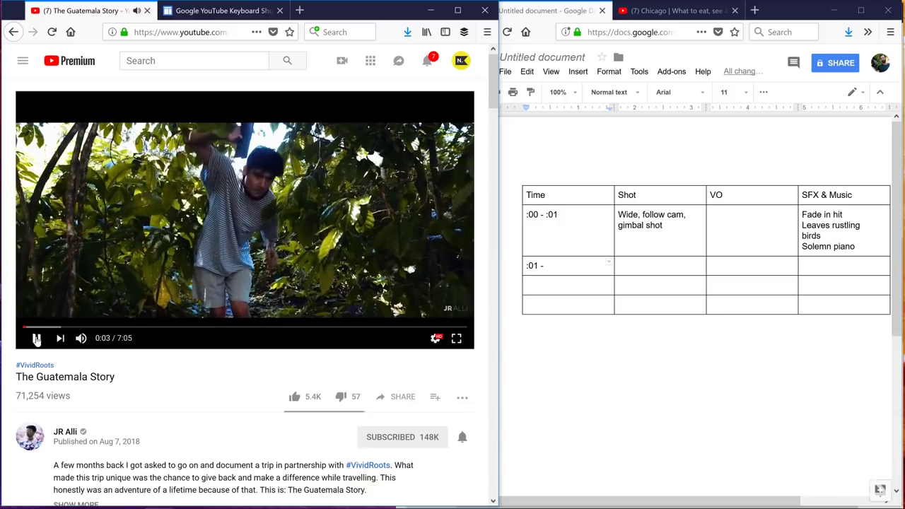
click(36, 338)
Step: Append ', centered' to both the gimbal shot and Reverse wide Shot cells
click(37, 339)
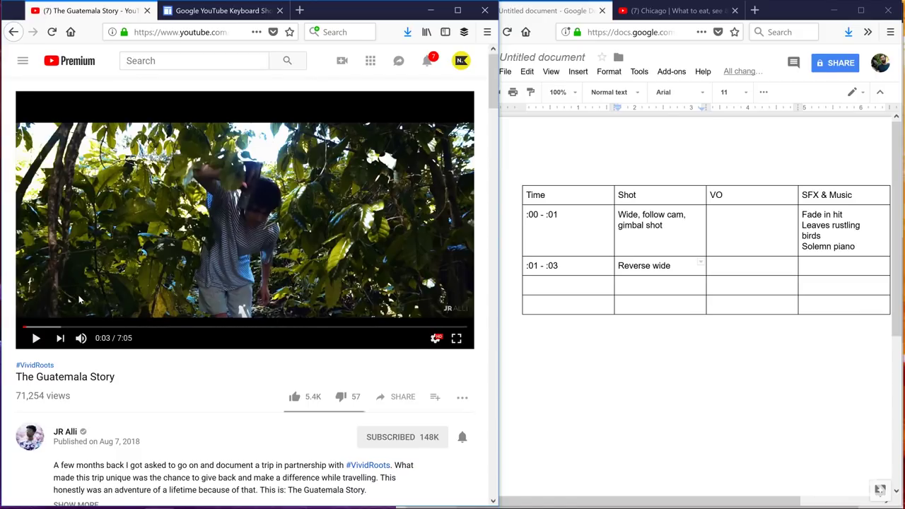
key(Left)
key(alt+Tab)
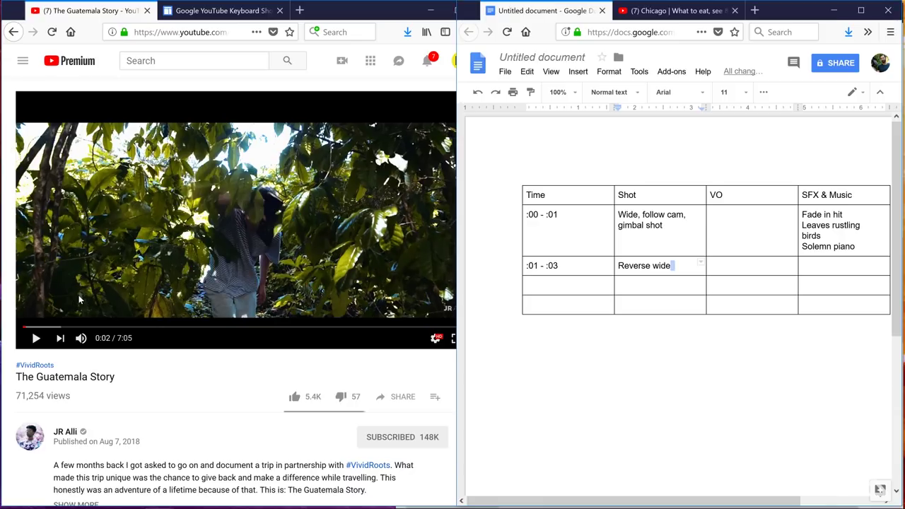
key(Up)
text(, centere)
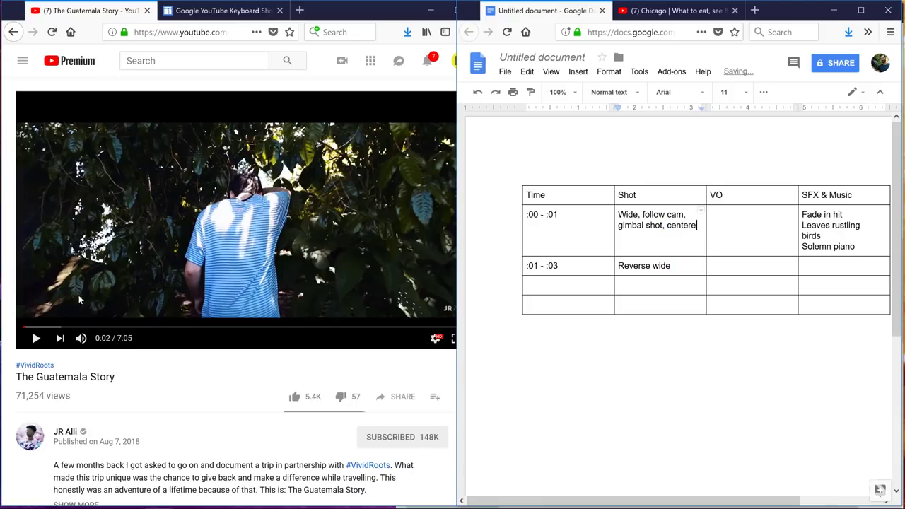
text(d)
key(Down)
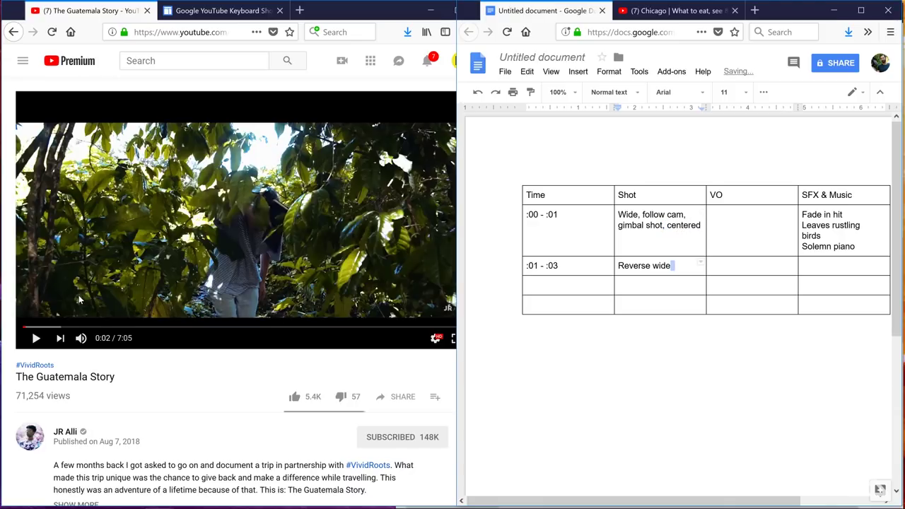
text(, cent)
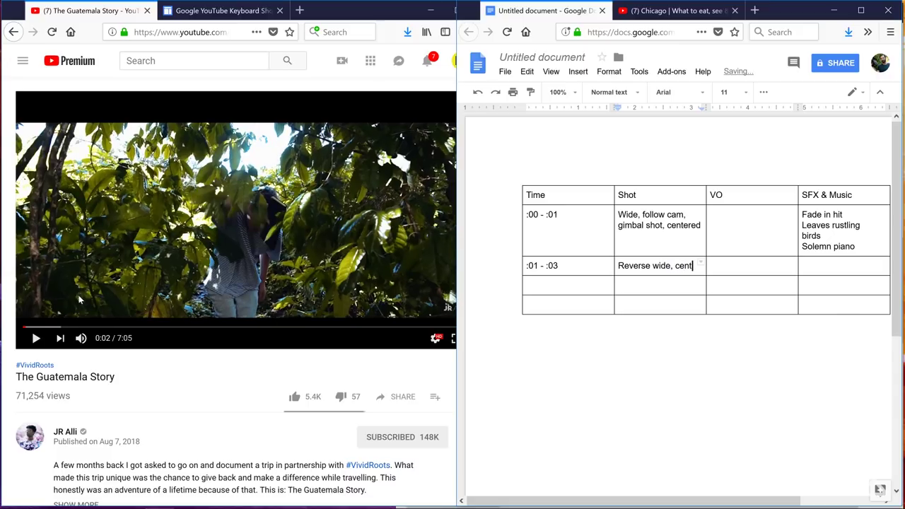
text(ered)
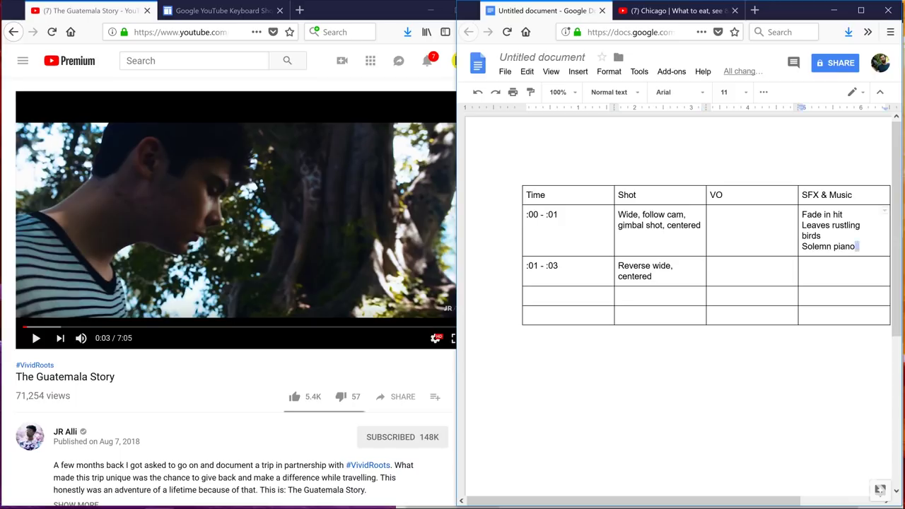
Step: Copy the leaves rustling, birds, Solemn piano lines into row two's SFX & Music cell
drag(857, 245, 883, 211)
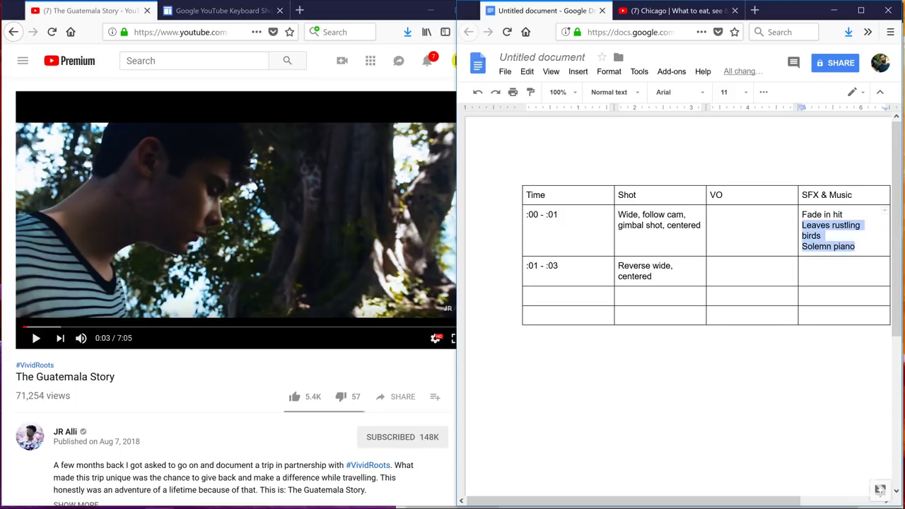
key(ctrl+c)
click(841, 265)
key(ctrl+v)
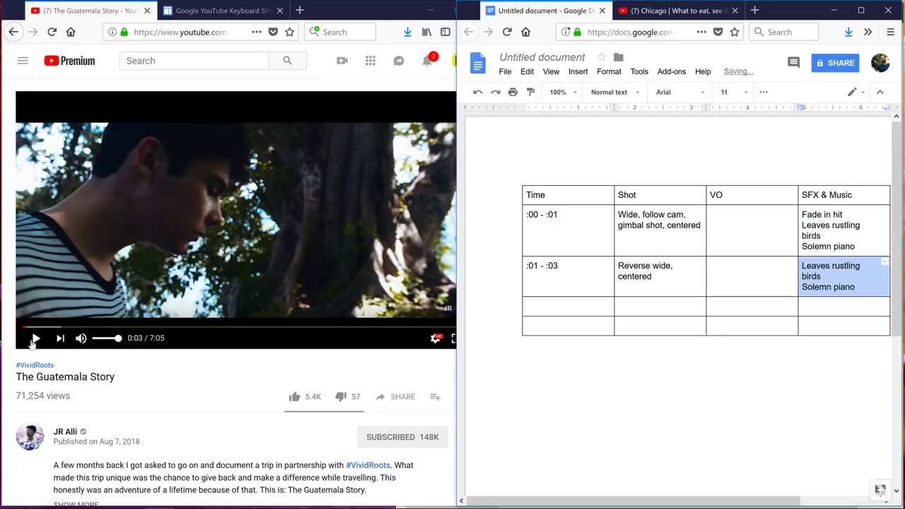
Step: Enter the time range :03 - :06 in row three's Time cell
key(Tab)
text(:03-06)
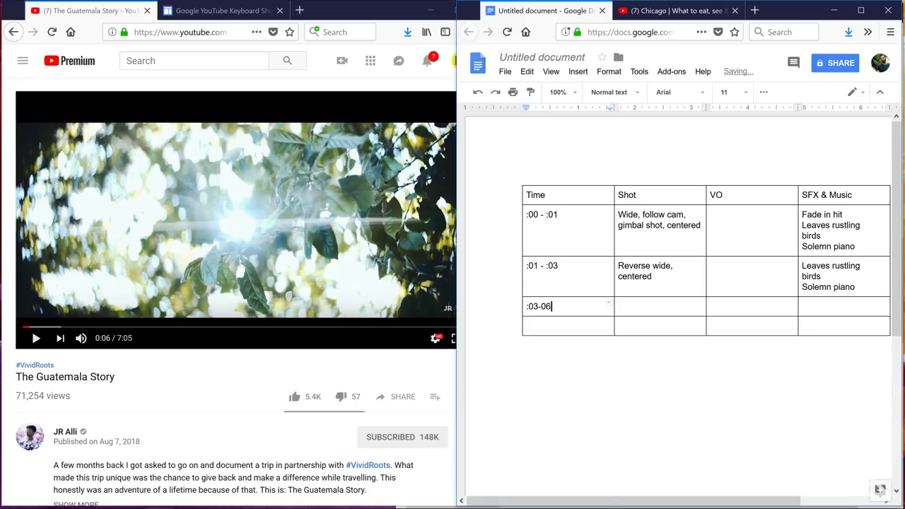
key(Left)
key(Left)
key(Left)
key(Left)
key(Right)
key(Right)
key(Right)
text(:)
Step: Describe row three's shot as a medium profile shot rotating low around the subject, subject looking right
click(28, 328)
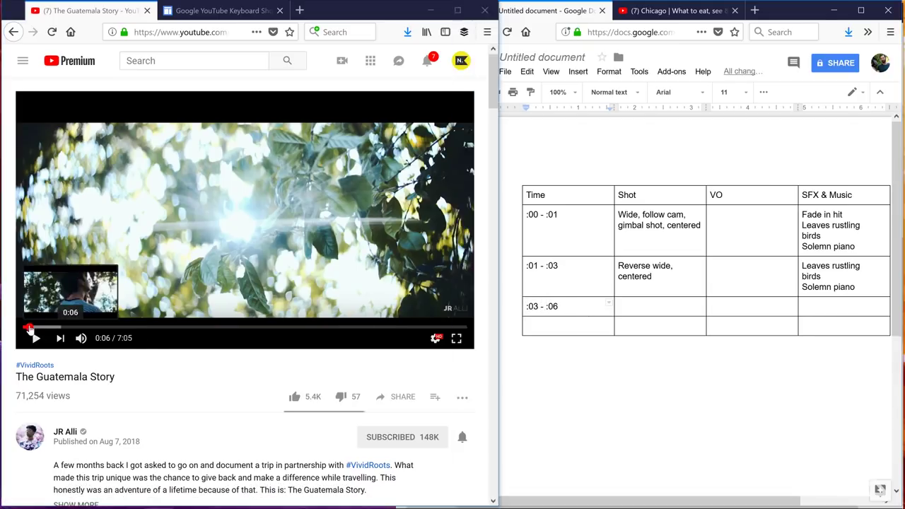
key(Left)
click(36, 339)
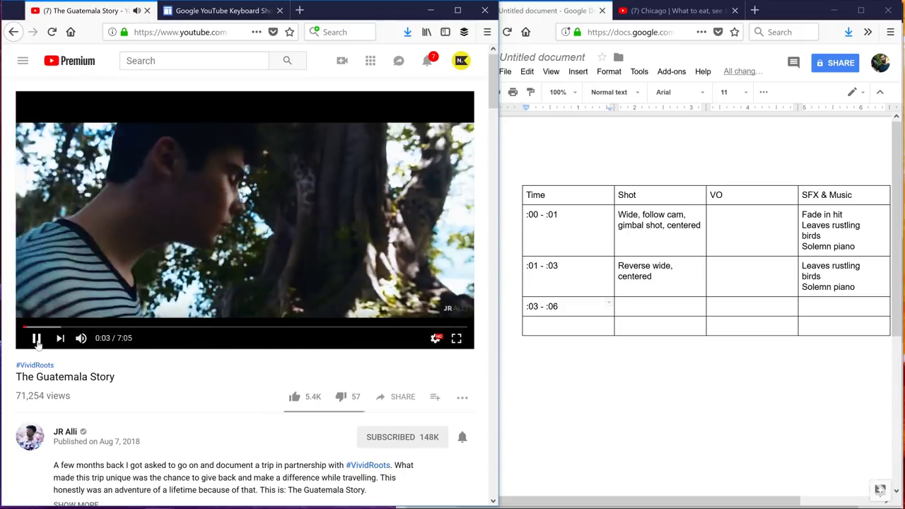
click(36, 338)
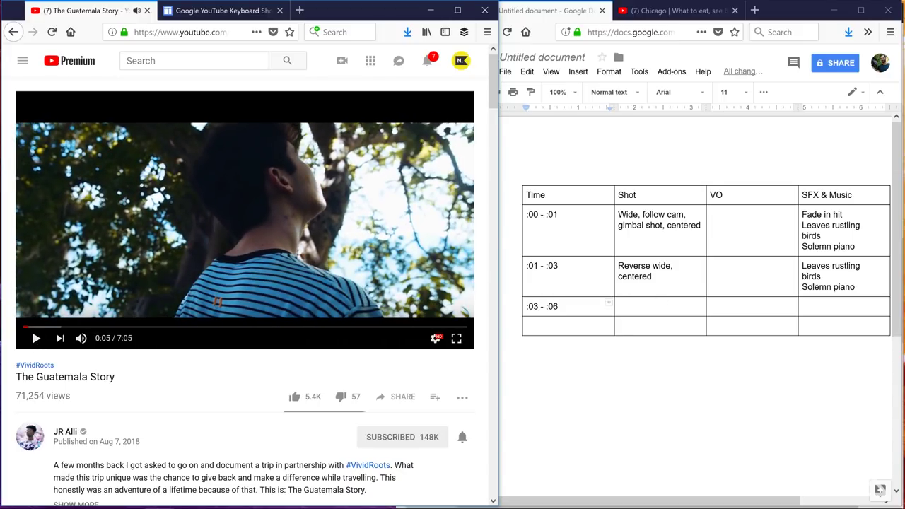
click(622, 306)
text(Profile,)
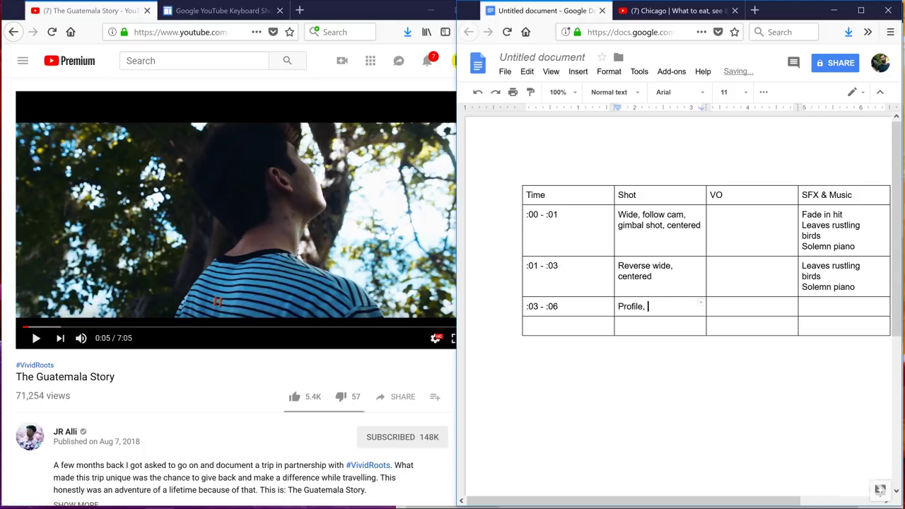
key(BackSpace)
key(BackSpace)
text(shot, medium, pot)
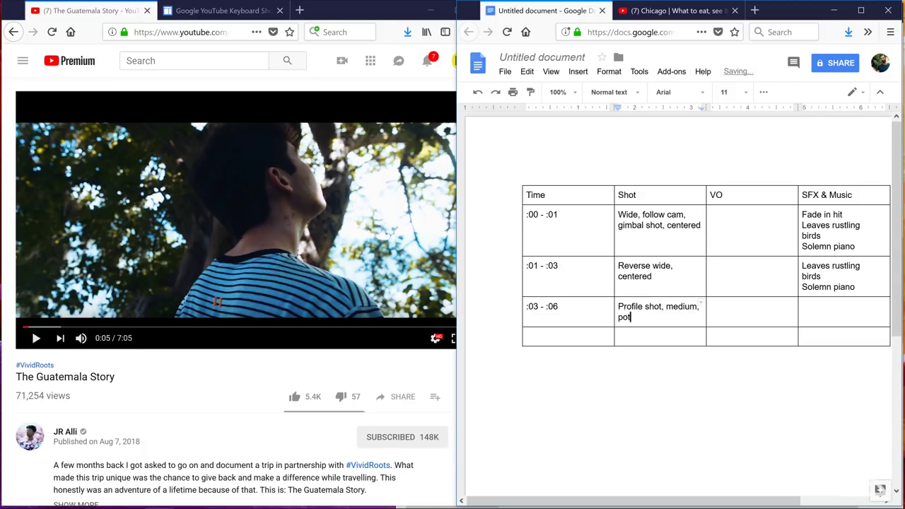
text(with )
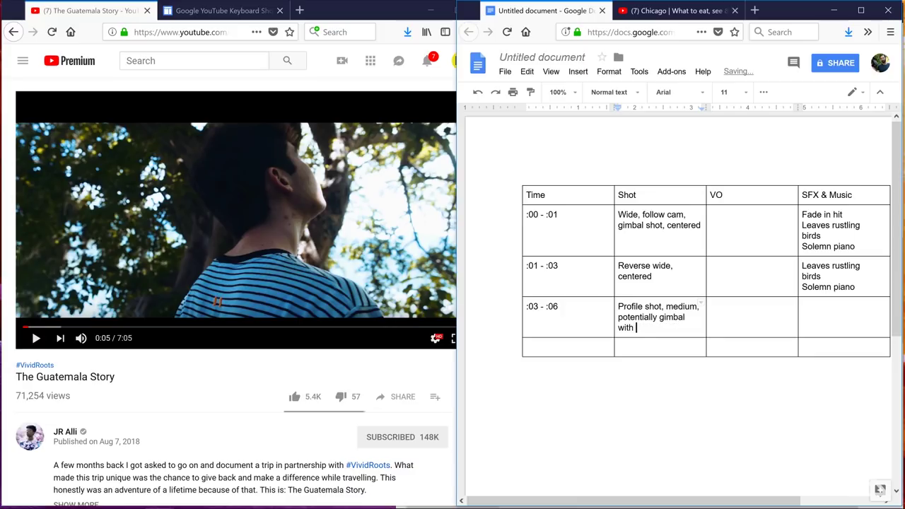
text(rotation around subject)
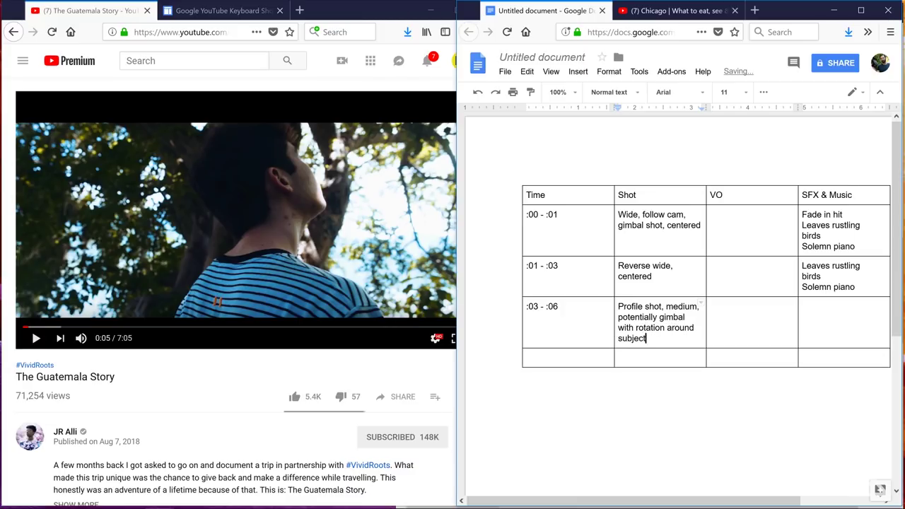
text(low )
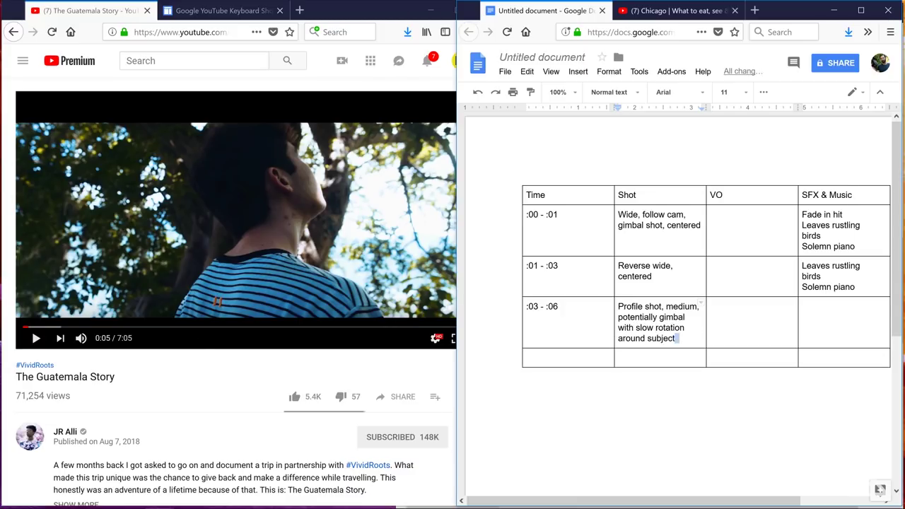
text(, subject looks up)
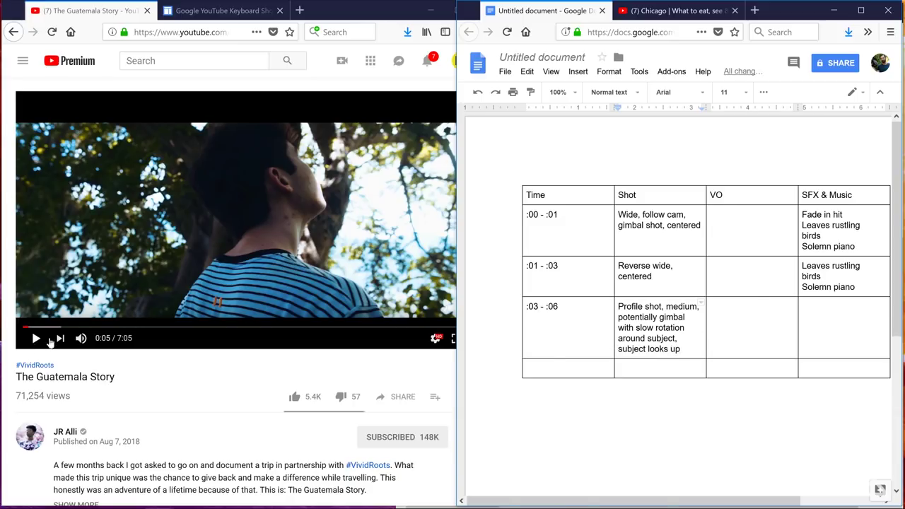
text(>>)
Step: Rewatch the opening and add 'suttle speed ramp' to the :03 - :06 shot note
click(25, 326)
click(34, 339)
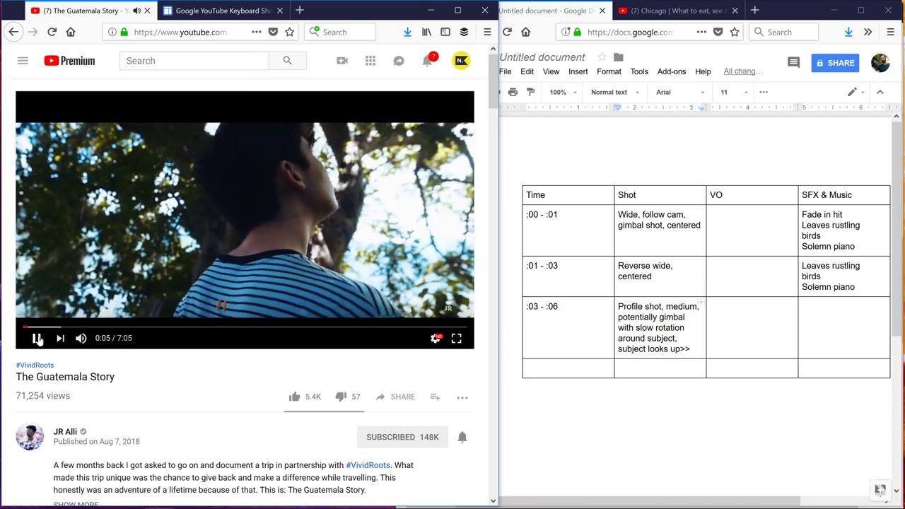
key(k)
key(0)
click(35, 339)
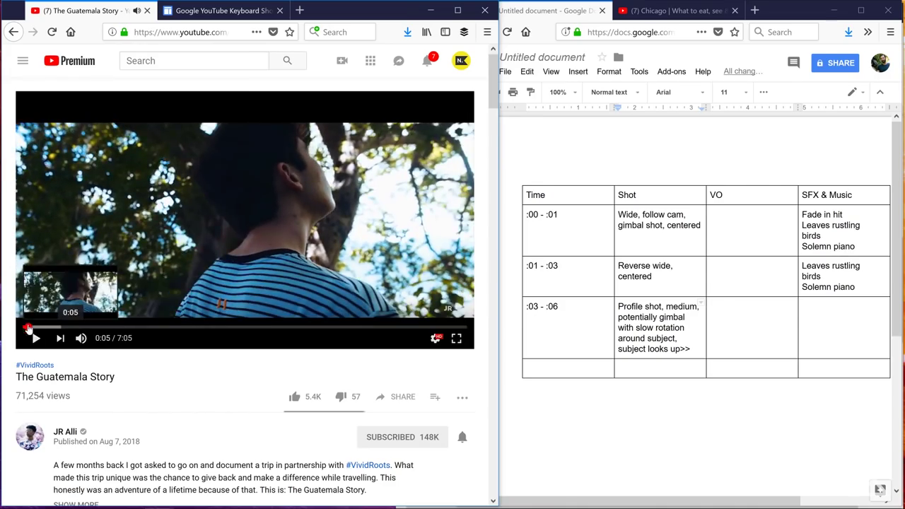
key(0)
key(k)
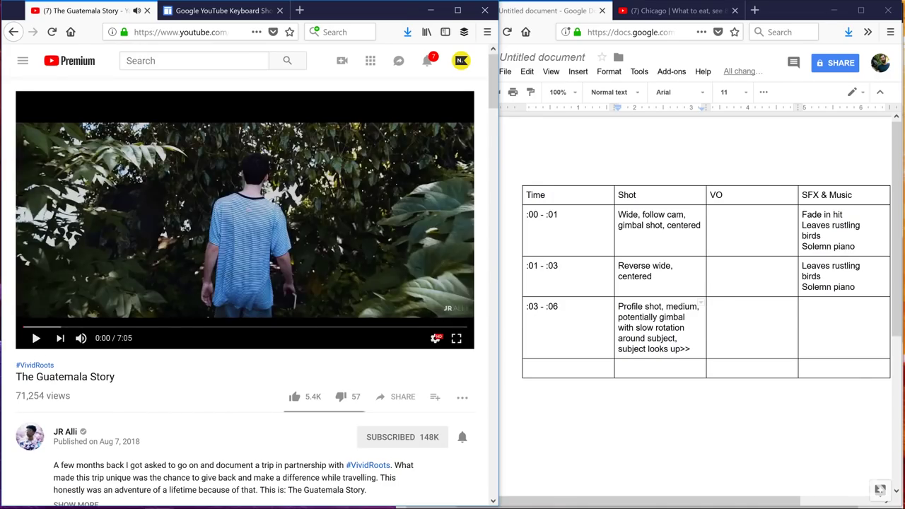
key(alt+Tab)
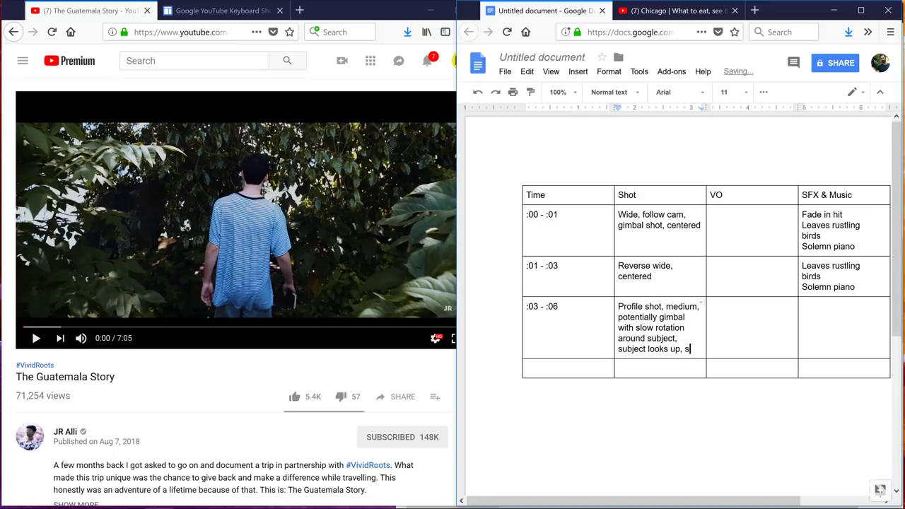
text(uttle speed ramp)
click(35, 339)
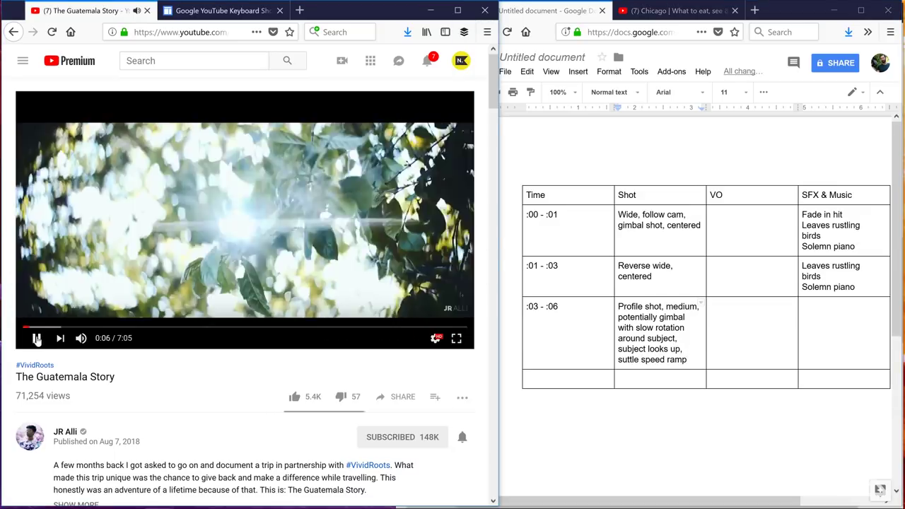
click(36, 338)
Step: Copy the :01 - :03 sound notes into the :03 - :06 SFX & Music cell
drag(801, 266, 855, 287)
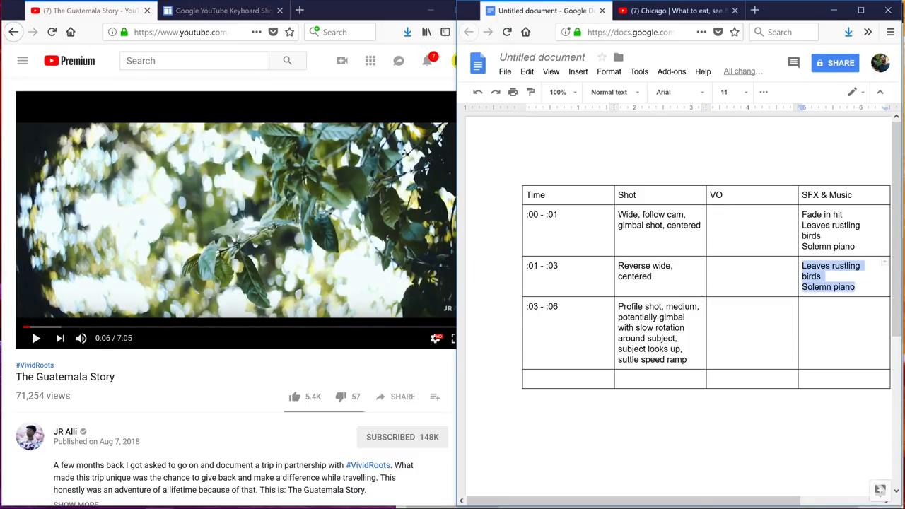
key(ctrl+c)
click(834, 311)
key(ctrl+v)
click(559, 306)
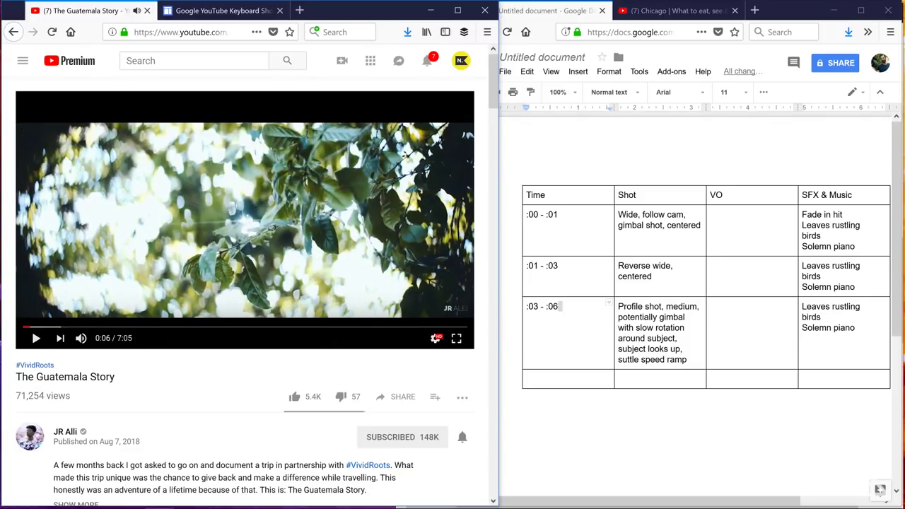
Step: Start the last row with :06 - and a shot of sun poking through leaves
click(33, 339)
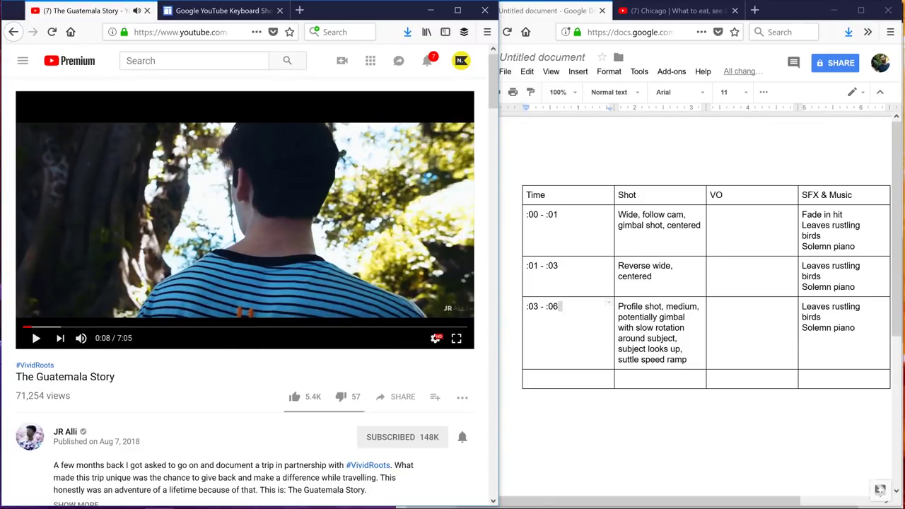
click(565, 378)
text(:06 - :08)
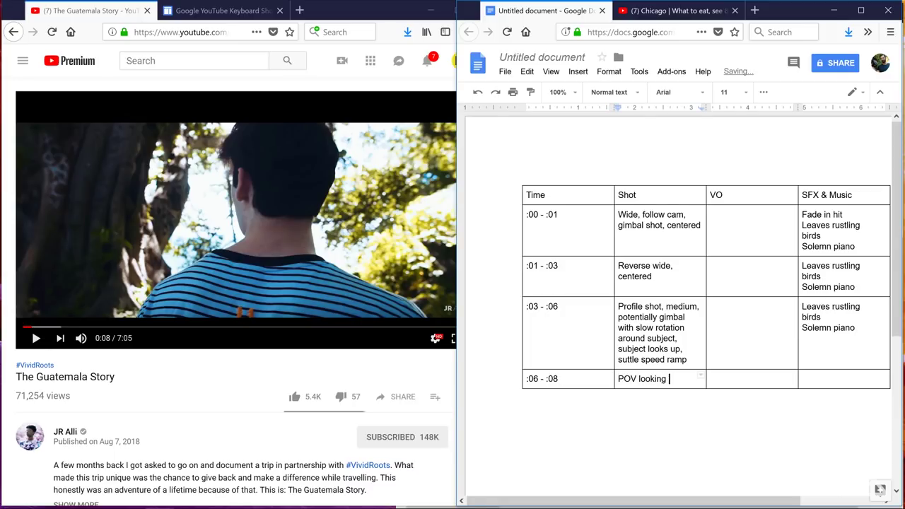
text( sun)
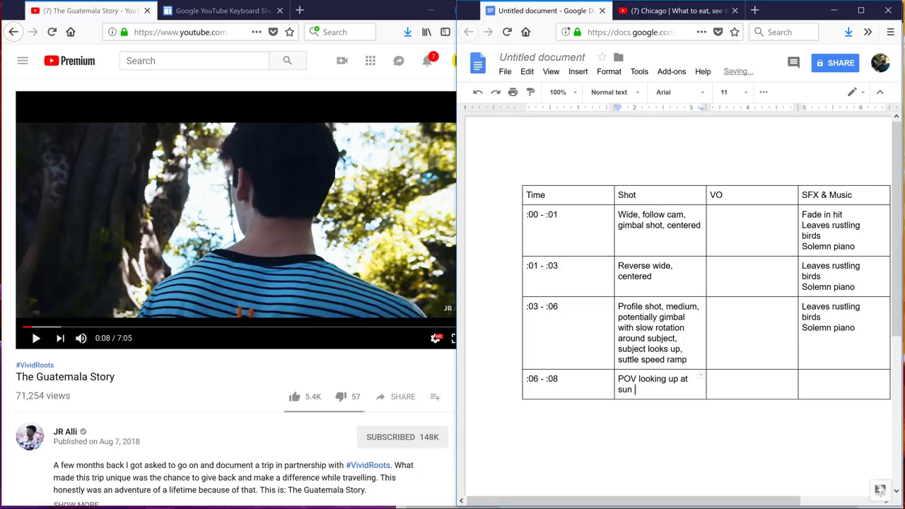
text( poking through leaves, sun flares,)
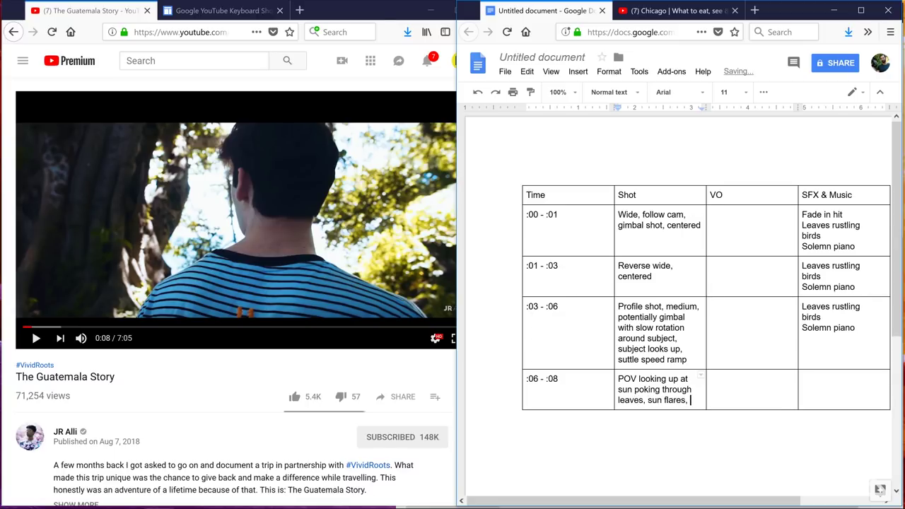
click(32, 327)
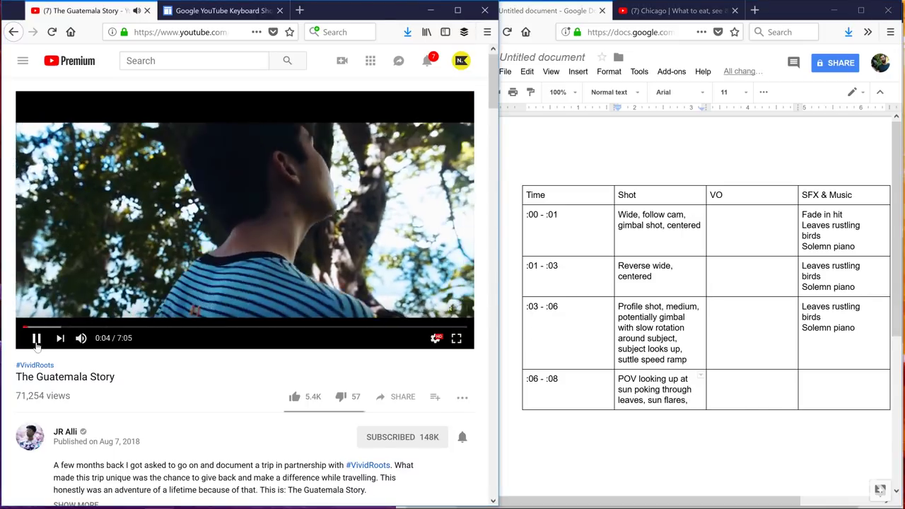
click(36, 337)
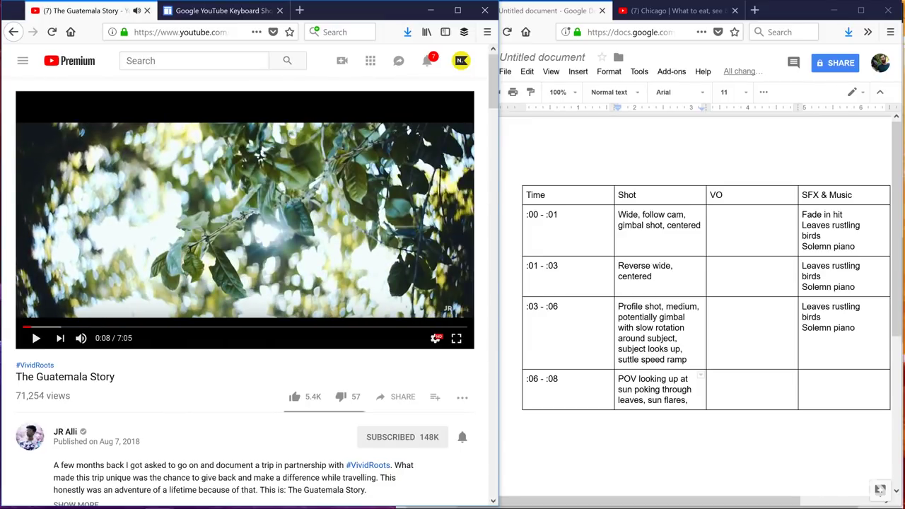
key(alt+Tab)
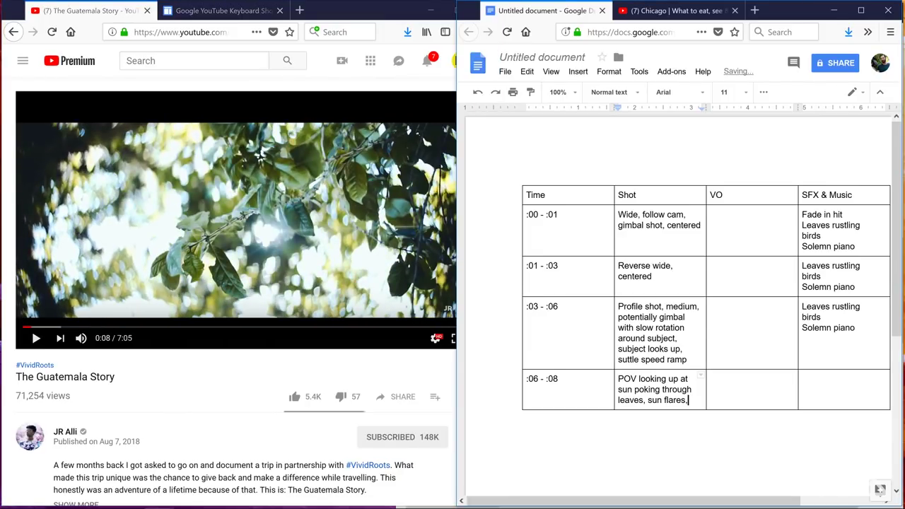
click(26, 327)
right_click(23, 327)
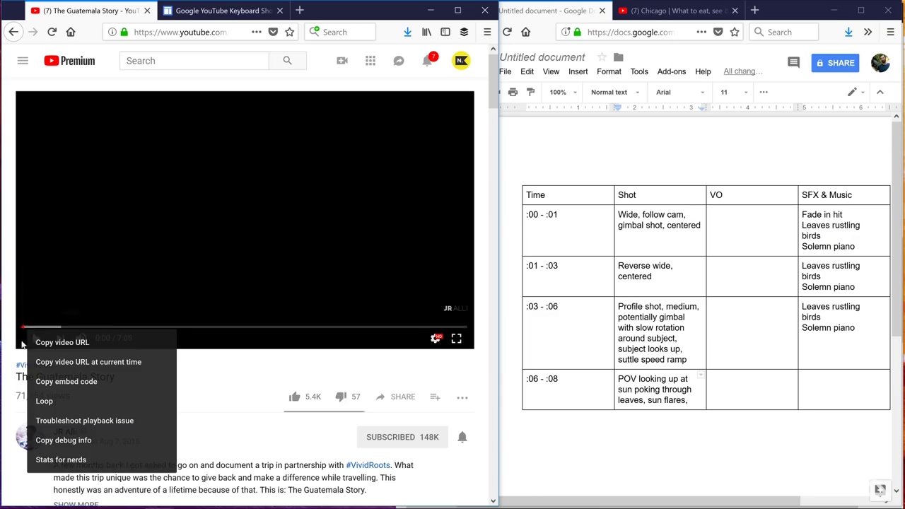
click(37, 337)
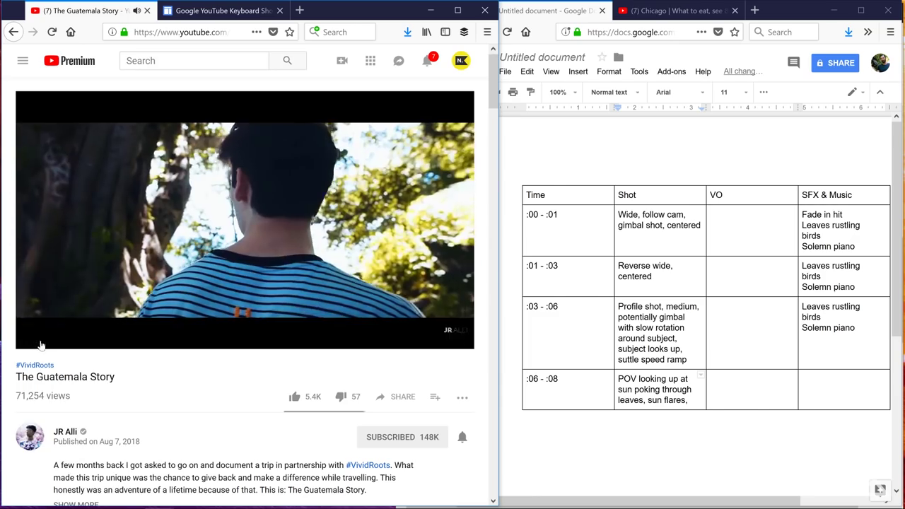
Step: Add 'slight movement in camera' to the :06 - :08 shot description
click(693, 402)
text(slight mo)
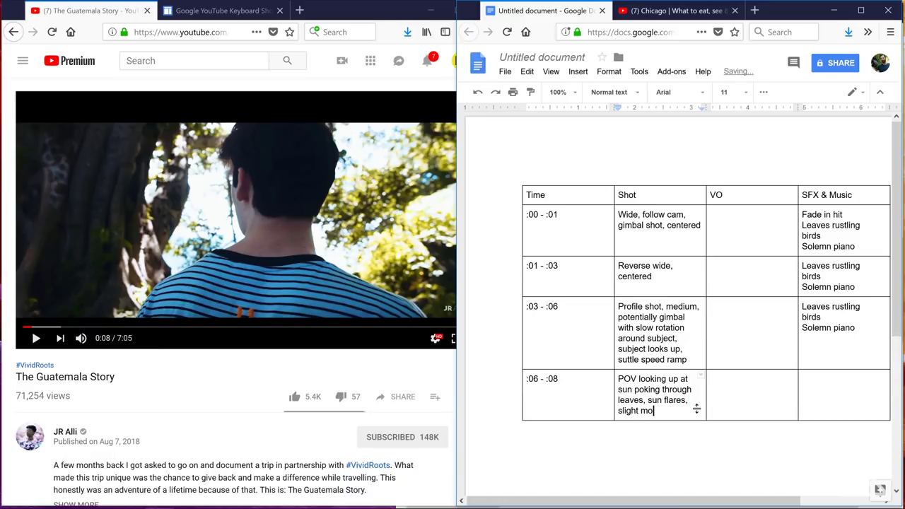
text(vement in camera, very steady)
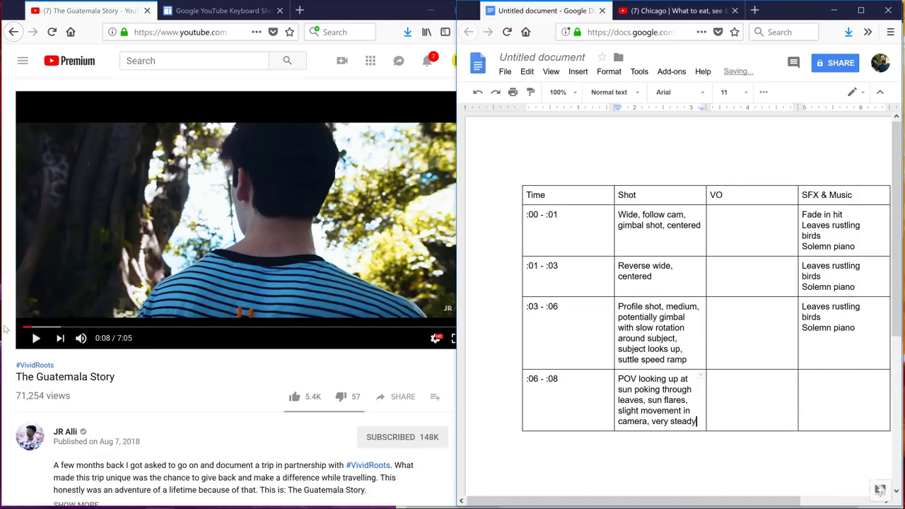
click(34, 339)
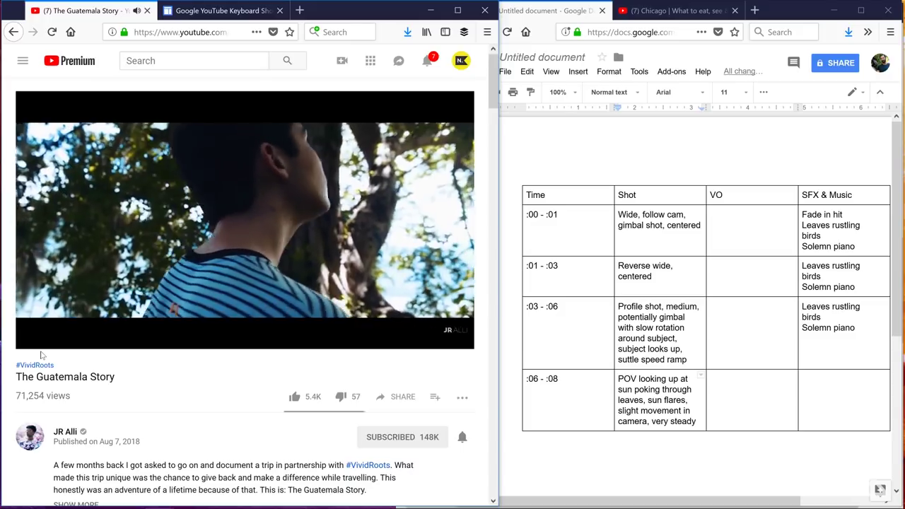
click(37, 338)
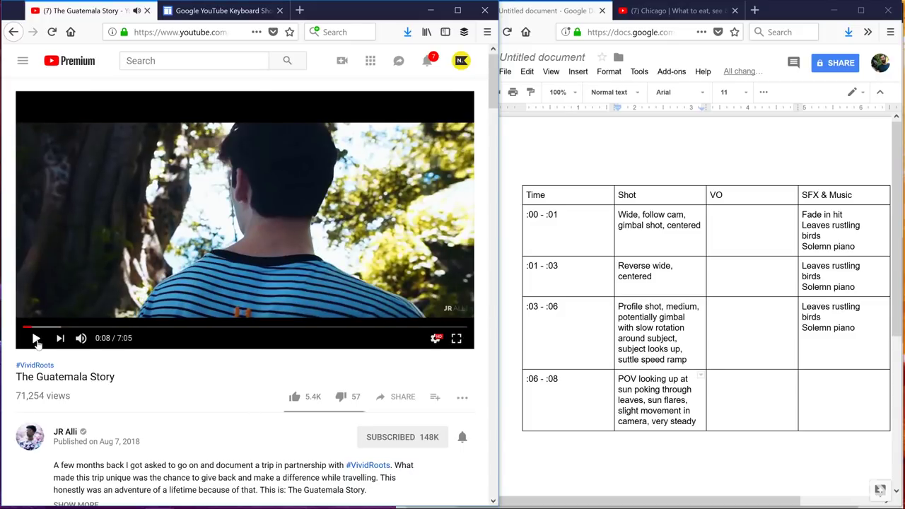
Step: Paste the repeated sound notes into the :06 - :08 SFX & Music cell
click(802, 379)
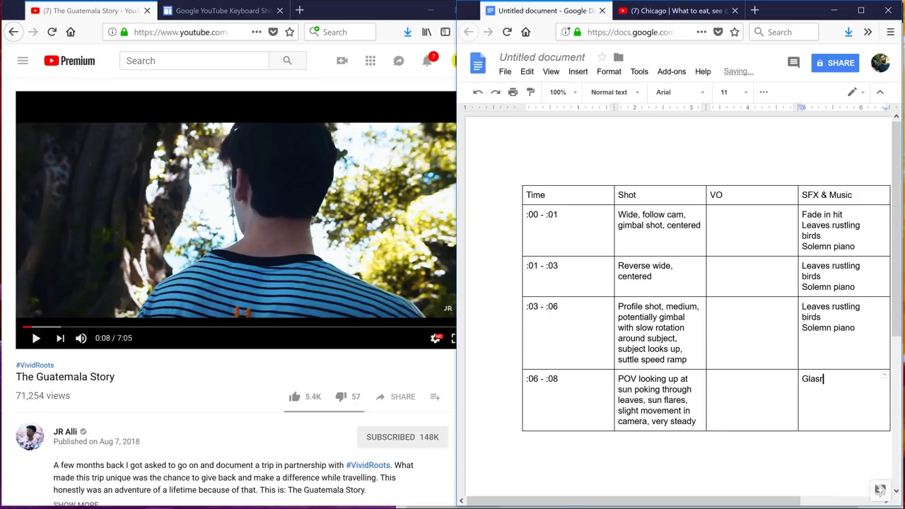
key(BackSpace)
key(BackSpace)
key(BackSpace)
key(BackSpace)
key(ctrl+v)
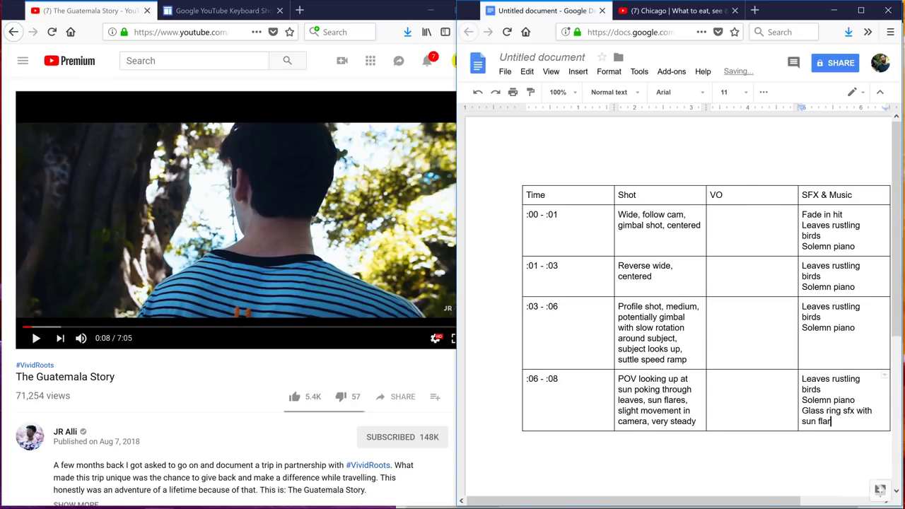
text(e)
click(26, 327)
click(31, 339)
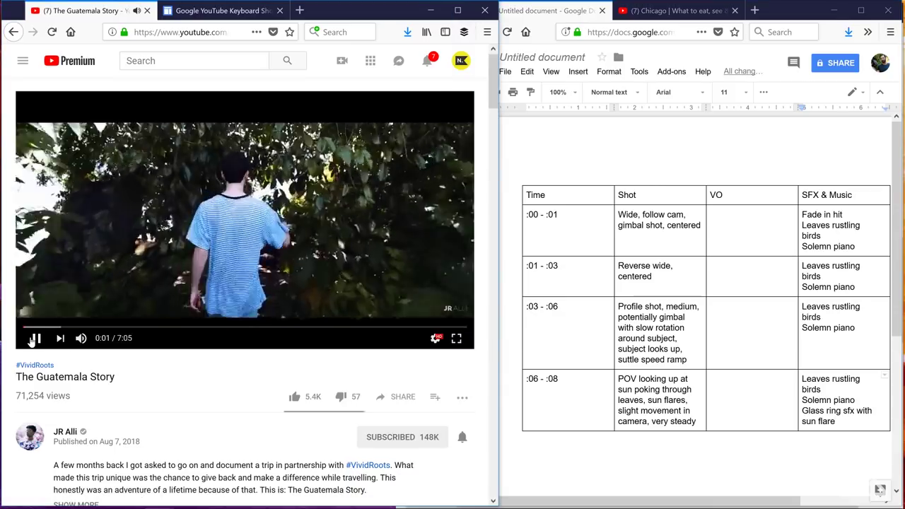
click(32, 340)
key(alt+Tab)
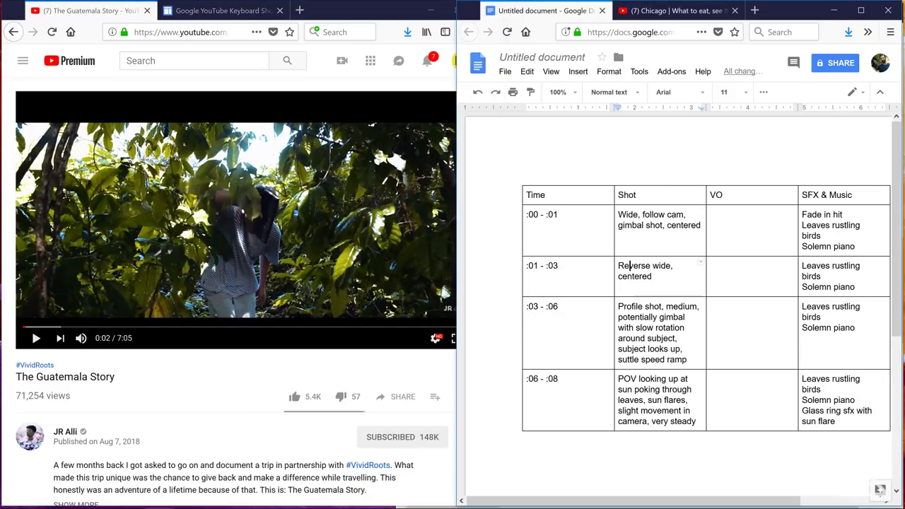
text(, potential speed ramp on intro)
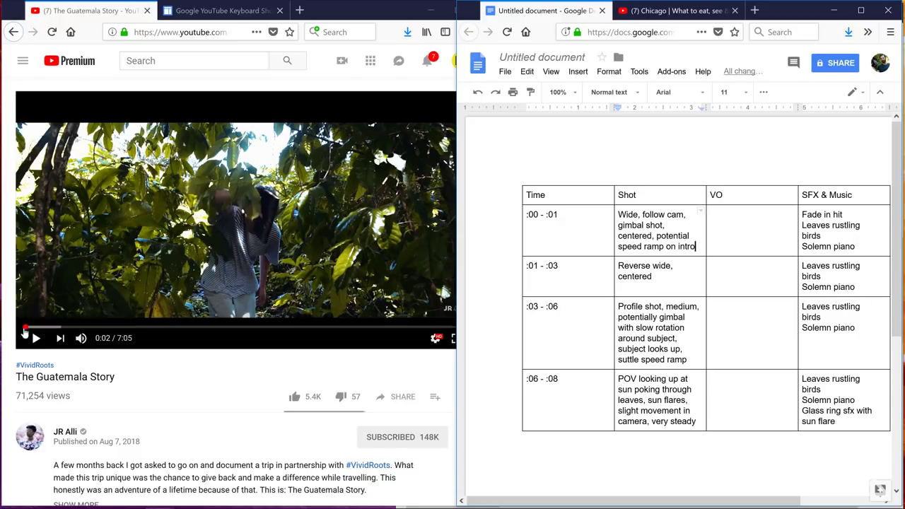
click(26, 328)
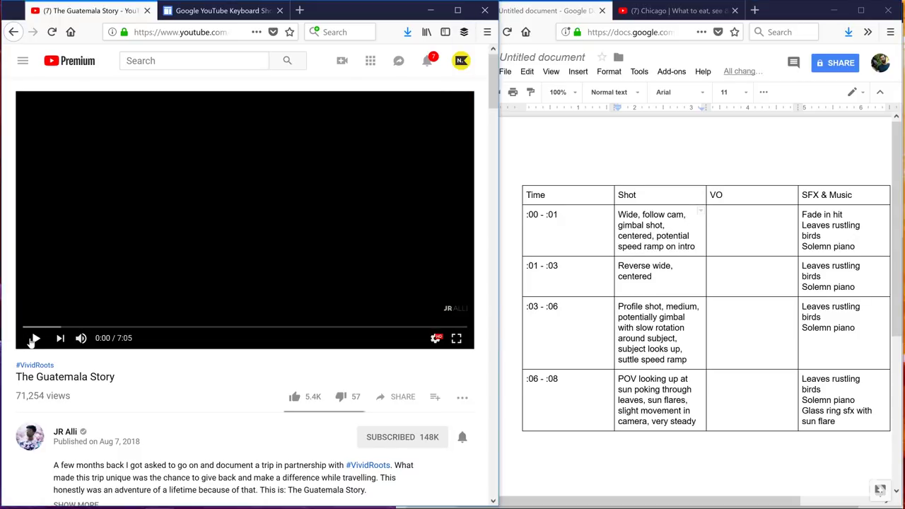
click(31, 339)
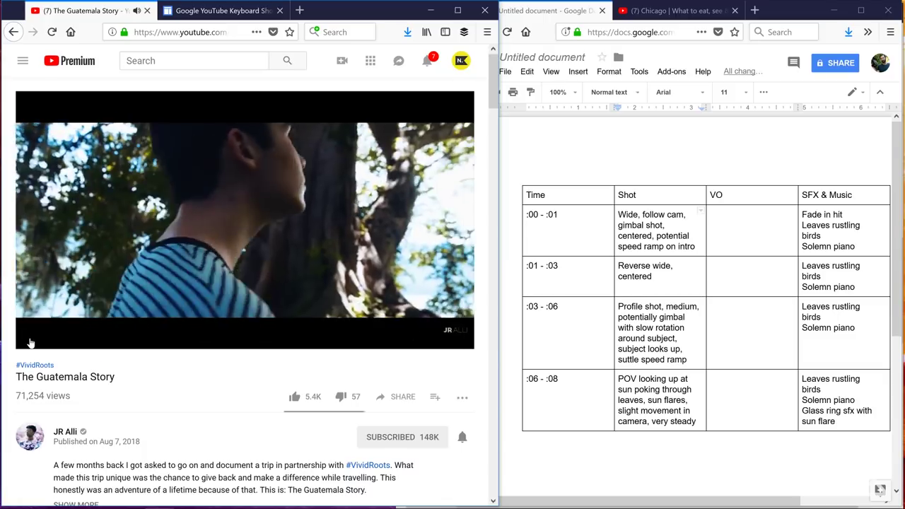
click(34, 339)
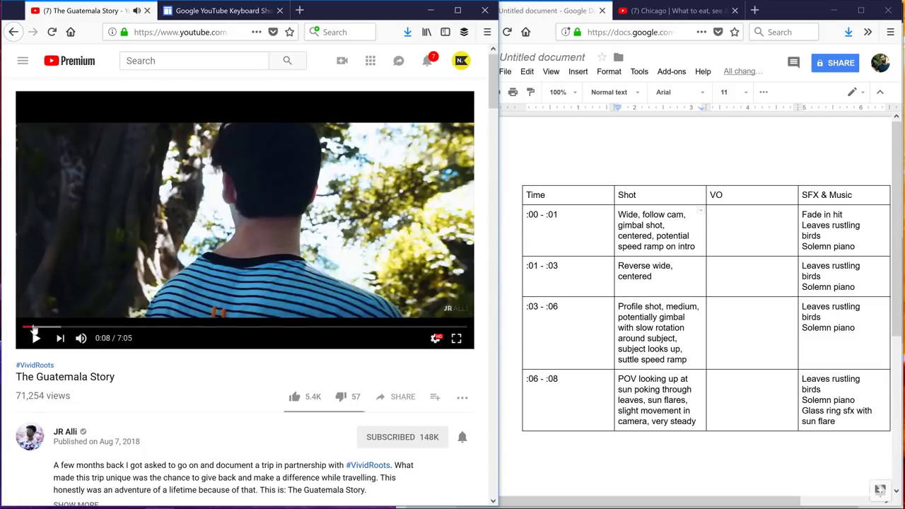
drag(499, 254, 457, 255)
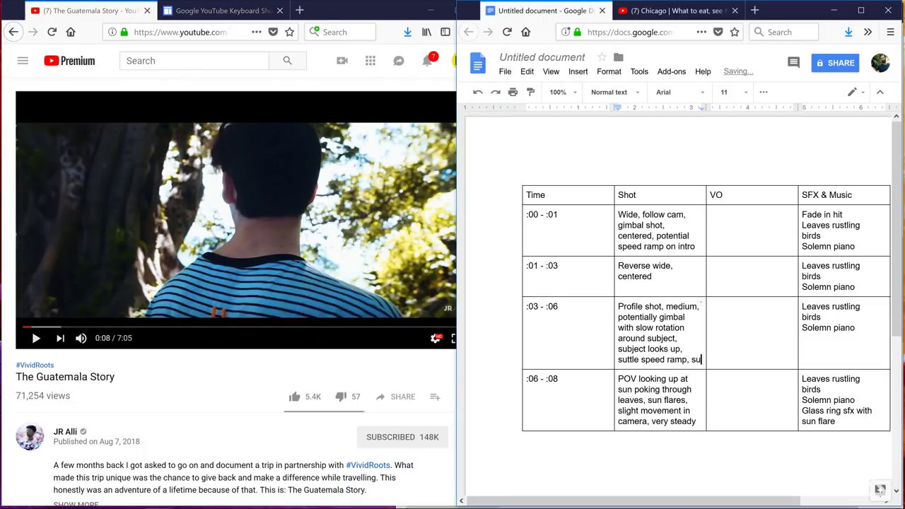
text(n hits face)
click(35, 338)
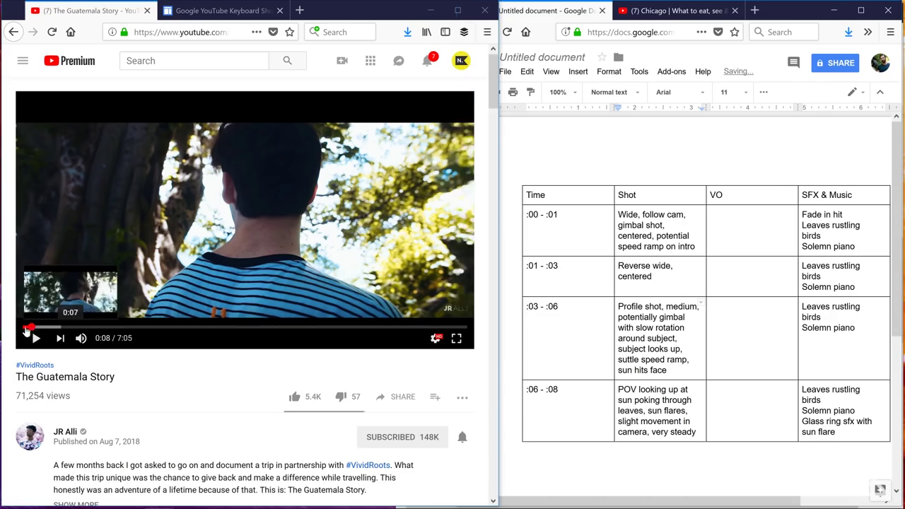
key(0)
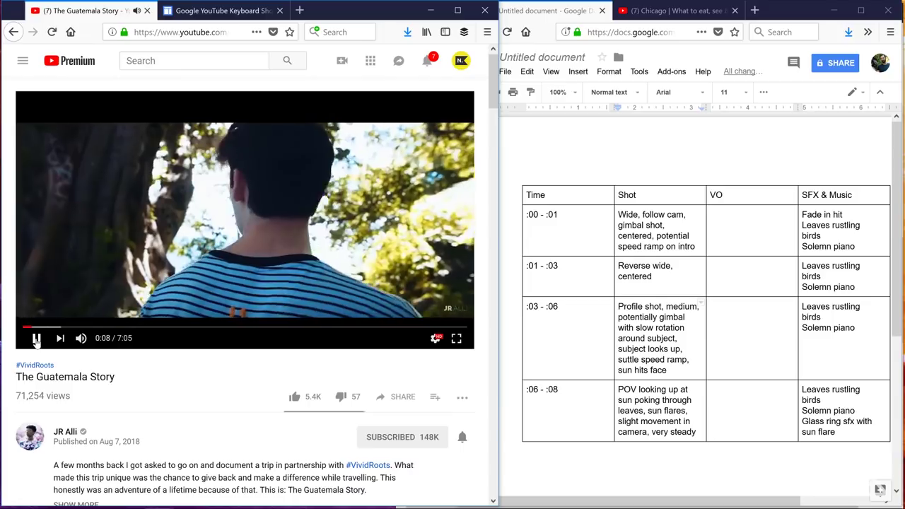
click(36, 338)
click(735, 407)
key(Tab)
key(Tab)
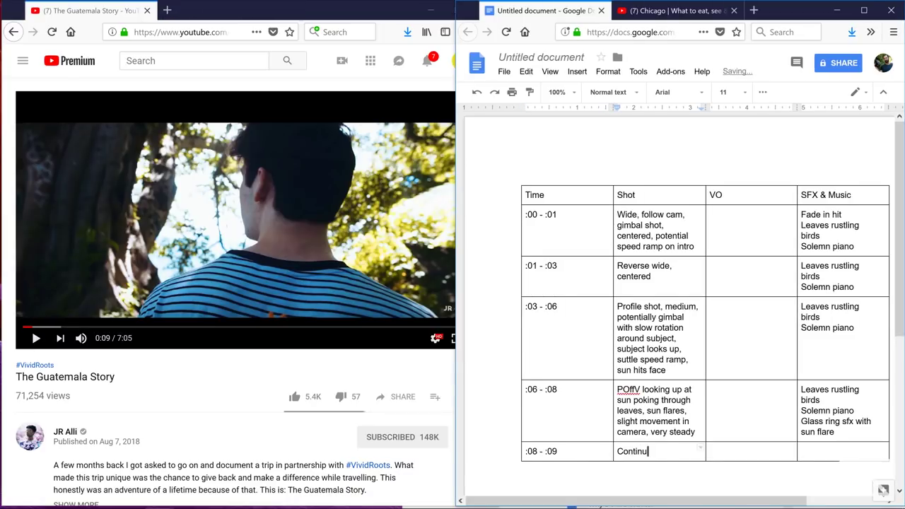
Step: Enter 'Continuation of 3rd shot, looks over at tree' as the :08 - :09 shot
text(3rd shot, look)
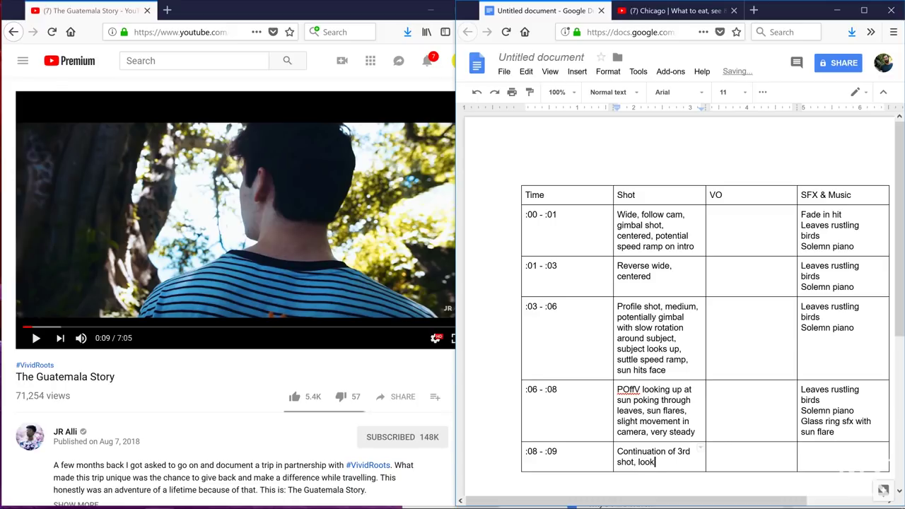
text(s over at tree)
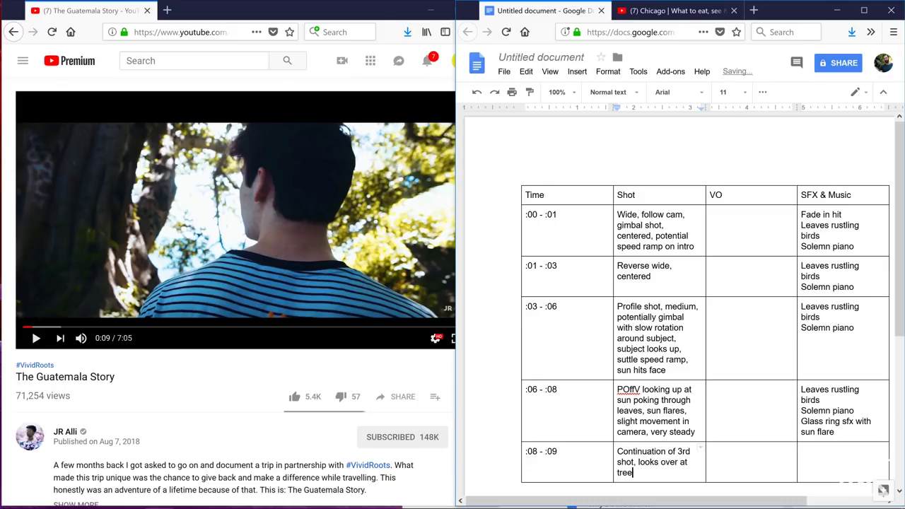
click(36, 339)
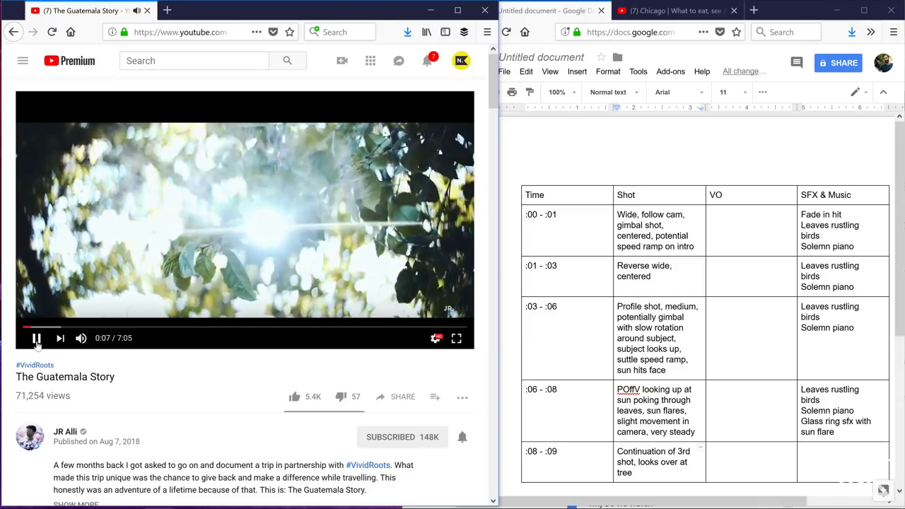
click(36, 339)
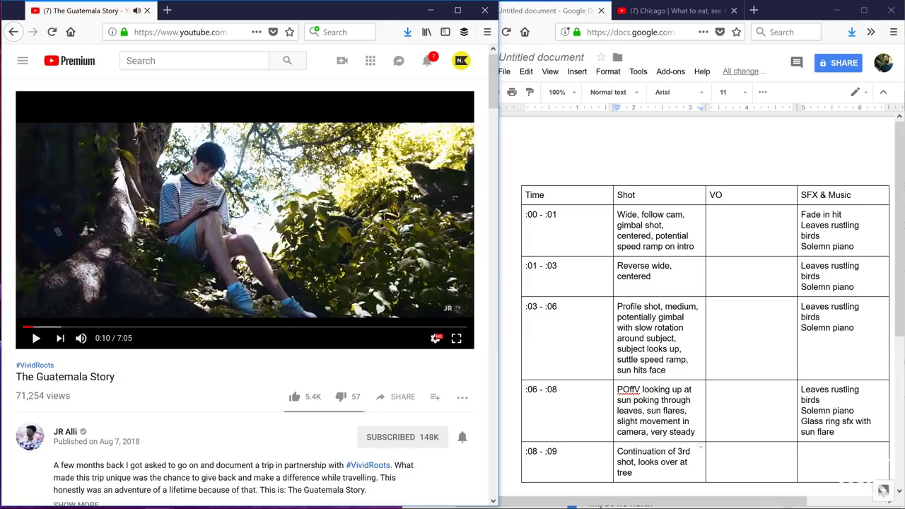
Step: Copy the :06 - :08 sound cues into the :08 - :09 SFX & Music cell
click(854, 411)
drag(854, 411, 801, 390)
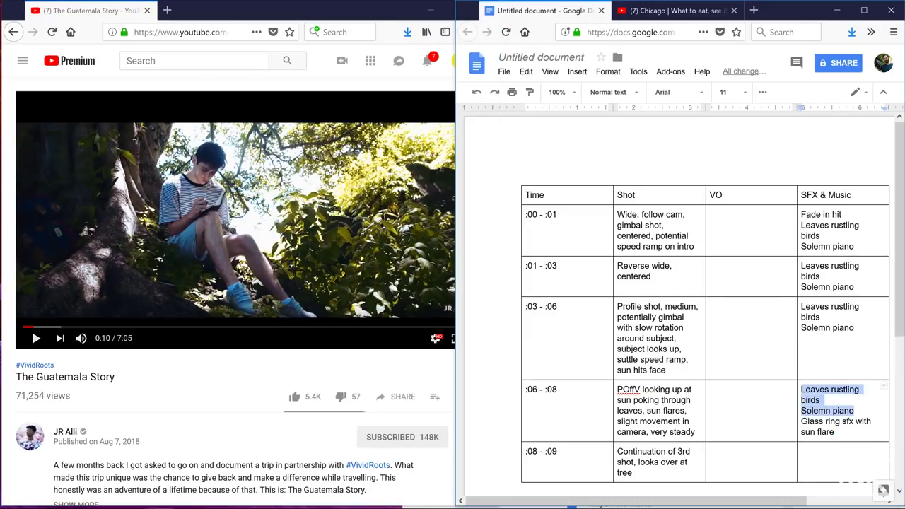
key(ctrl+c)
click(841, 459)
key(ctrl+v)
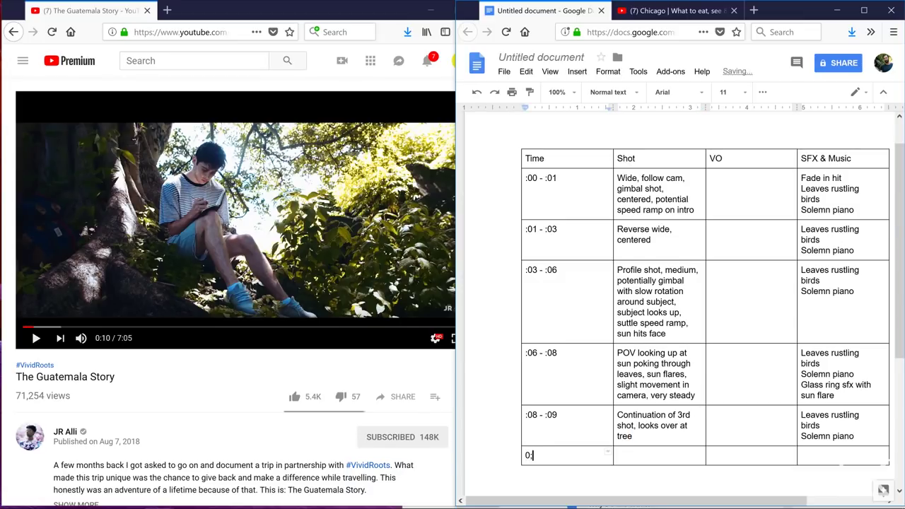
Step: Describe the :09 - :10 shot as 'Wide, full body, sitting at tree, slight gimbal move'
click(36, 339)
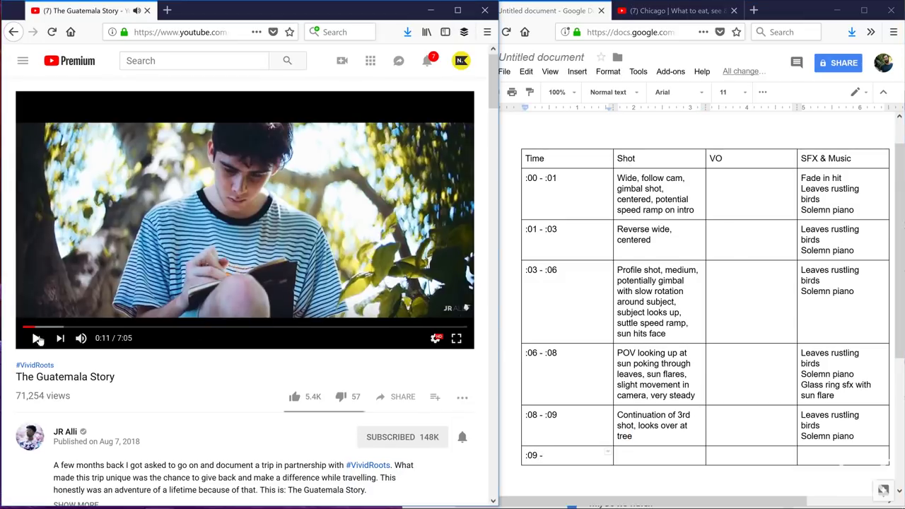
click(36, 338)
click(547, 455)
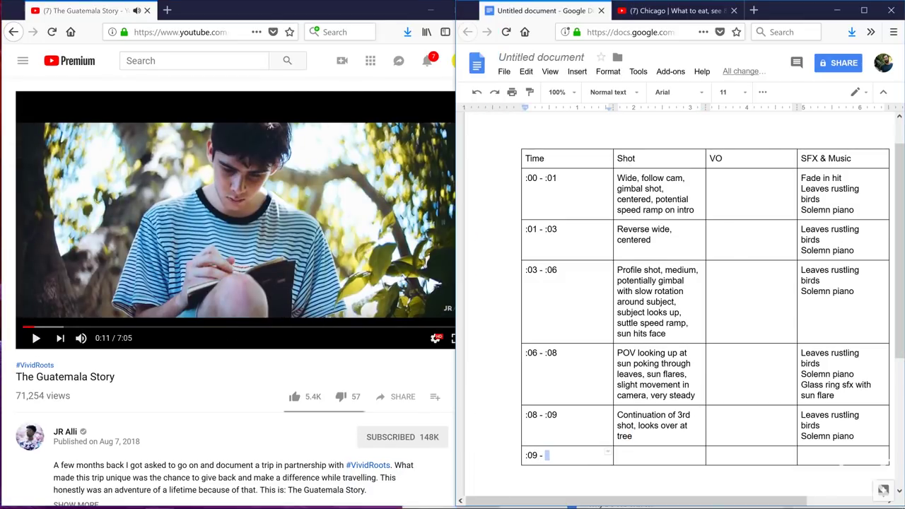
click(36, 339)
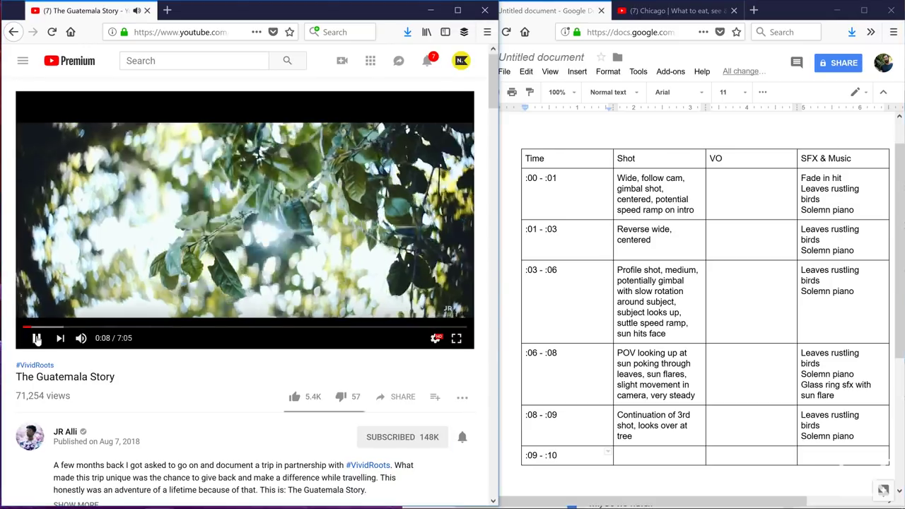
click(36, 339)
click(635, 461)
text(Wide, f)
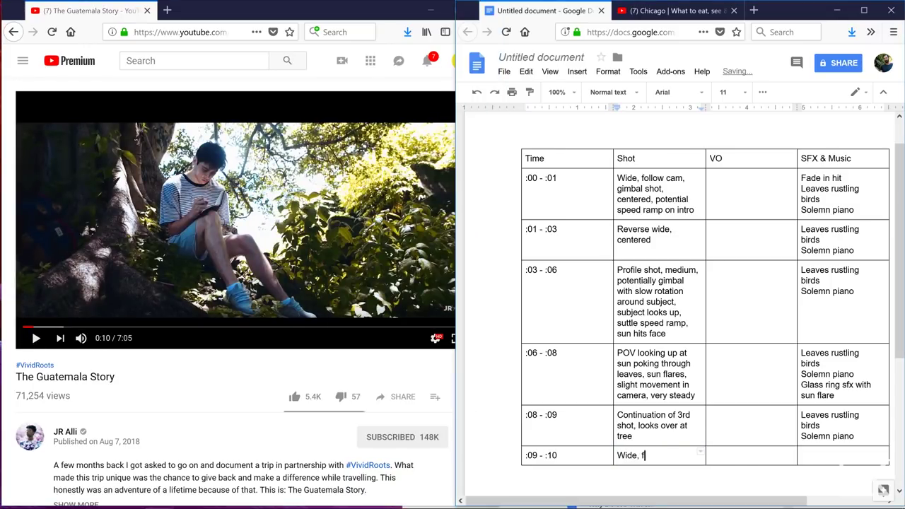
text(ull body, sitting at tr)
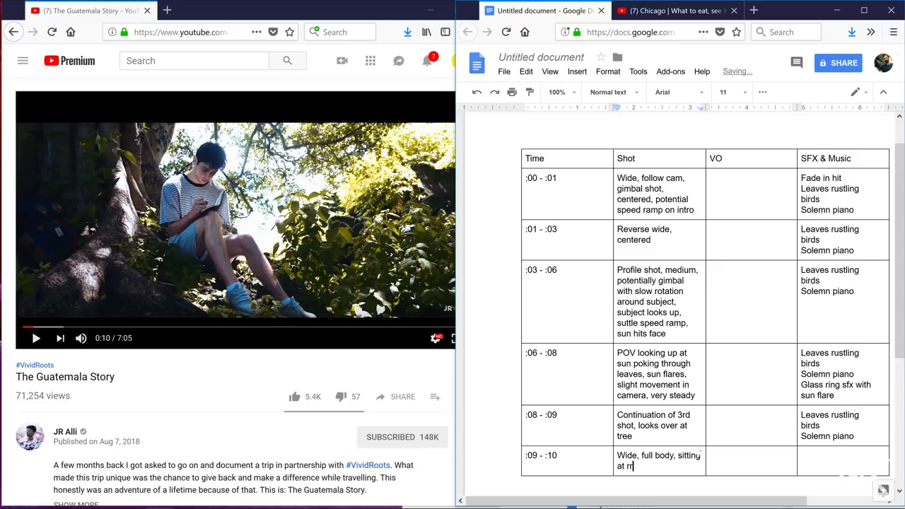
text(ee, slight gimbal move)
click(36, 338)
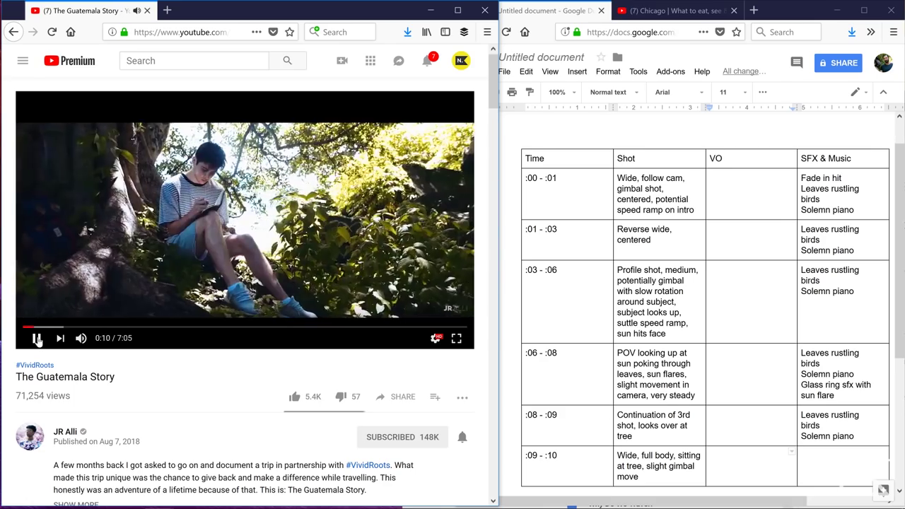
key(Left)
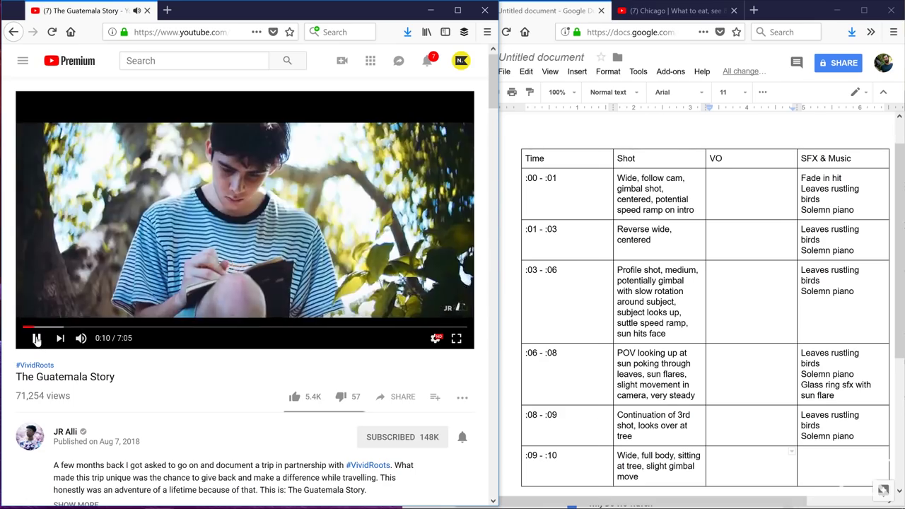
click(36, 337)
Step: Copy the :08 - :09 sound cues into the :09 - :10 SFX & Music cell
drag(801, 415, 854, 436)
key(ctrl+c)
click(850, 477)
key(ctrl+v)
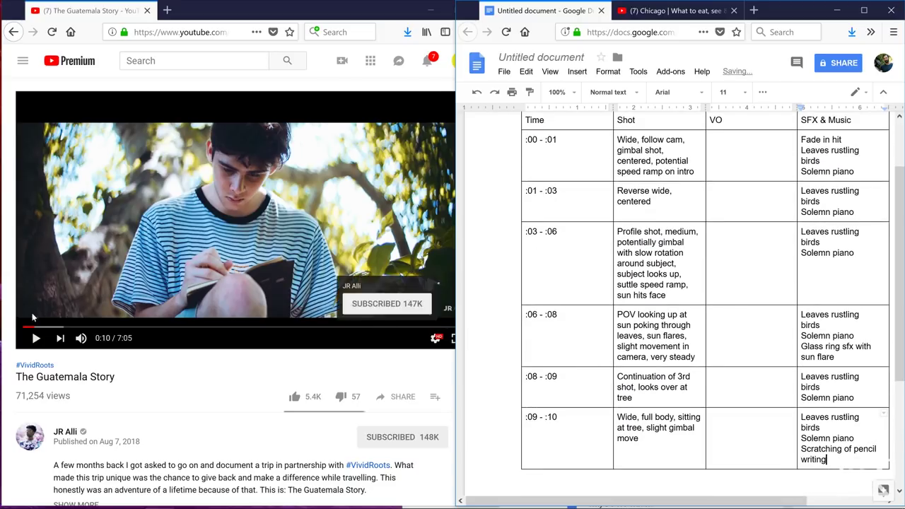
Step: Rewatch from 0:04 and place the cursor after 'very steady' in the :06 - :08 shot
click(27, 328)
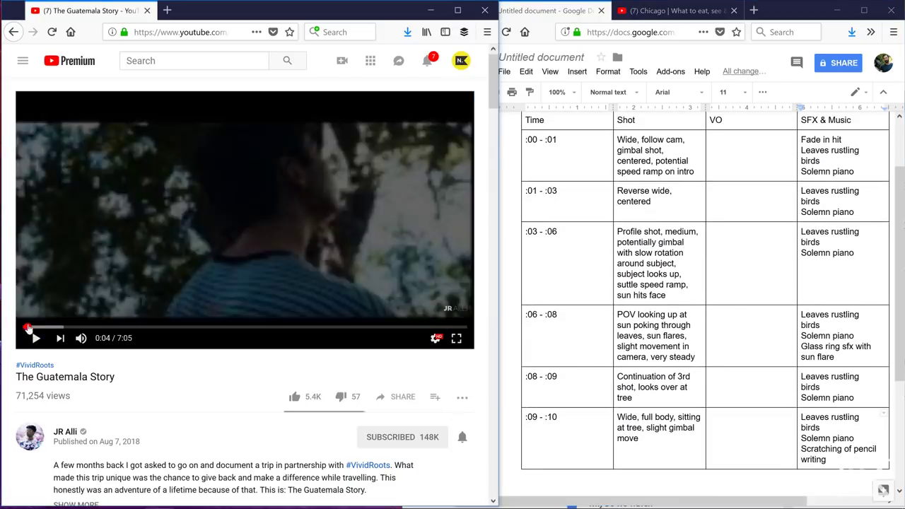
click(36, 338)
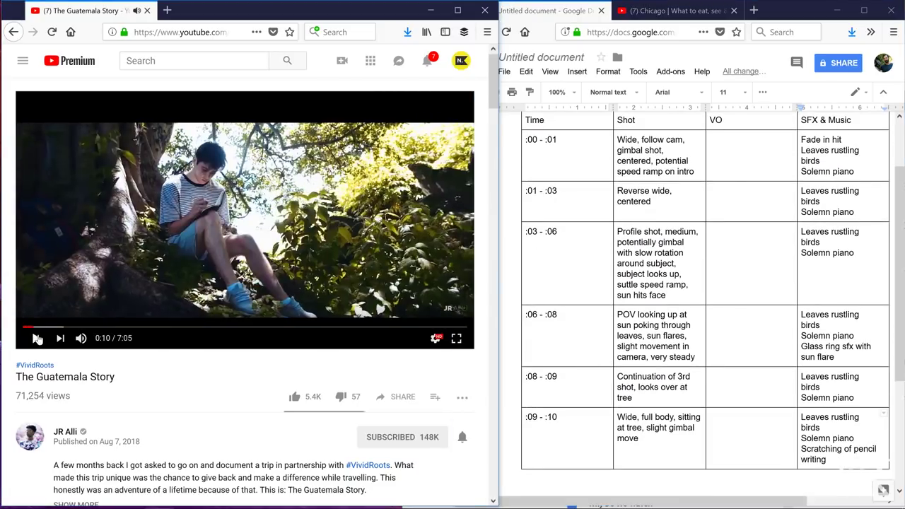
click(36, 338)
right_click(699, 360)
drag(695, 358, 690, 347)
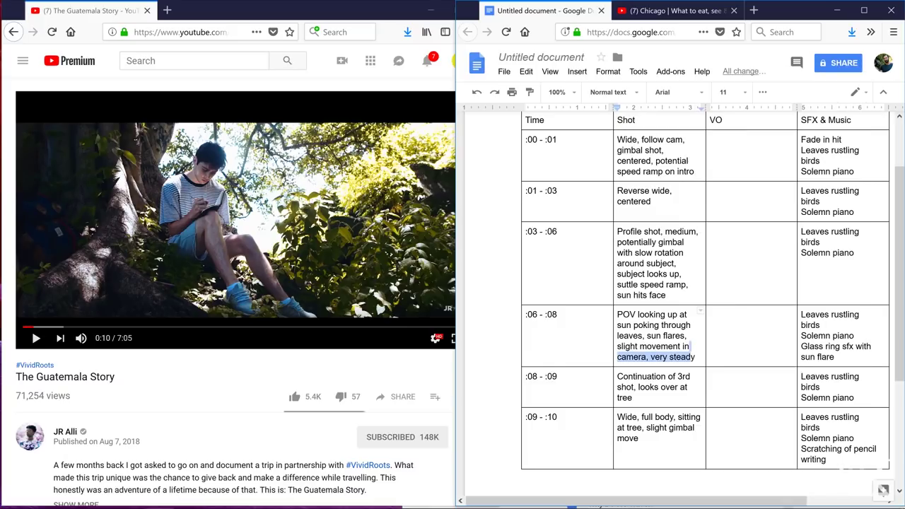
click(695, 357)
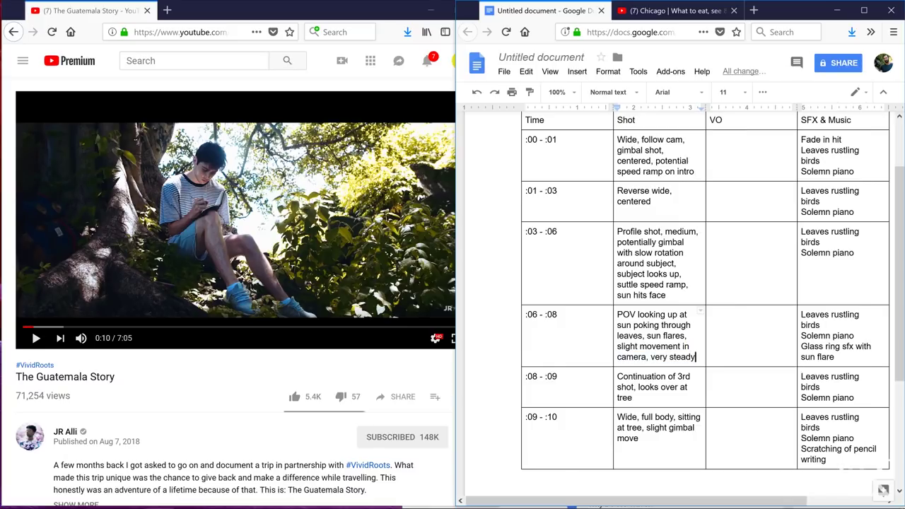
Step: Append ', right to left' to the :03 - :06 shot description
click(27, 327)
click(36, 338)
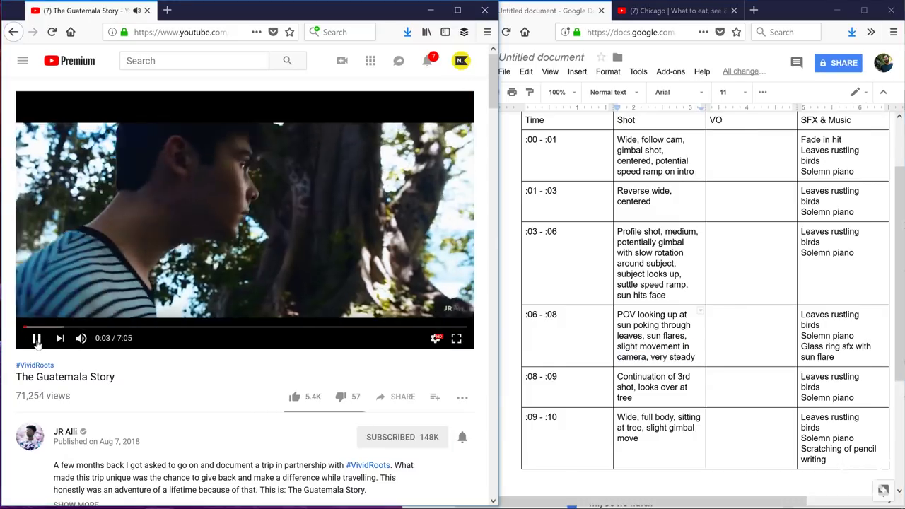
click(36, 338)
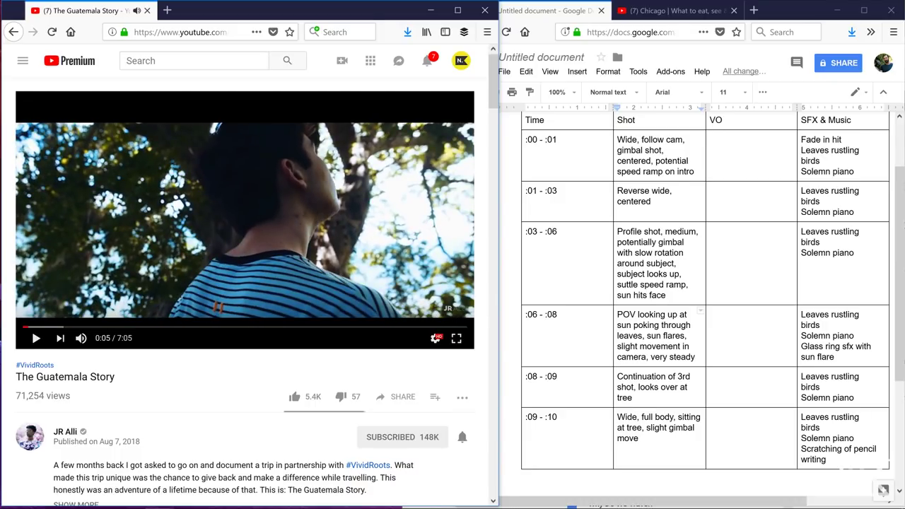
click(668, 294)
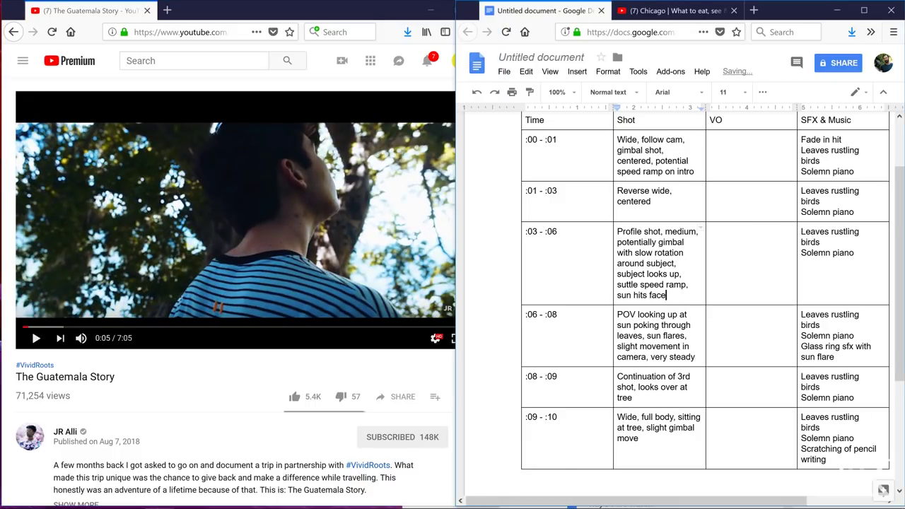
text(, right to left)
key(ctrl+shift+Left)
key(ctrl+shift+Left)
key(ctrl+shift+Left)
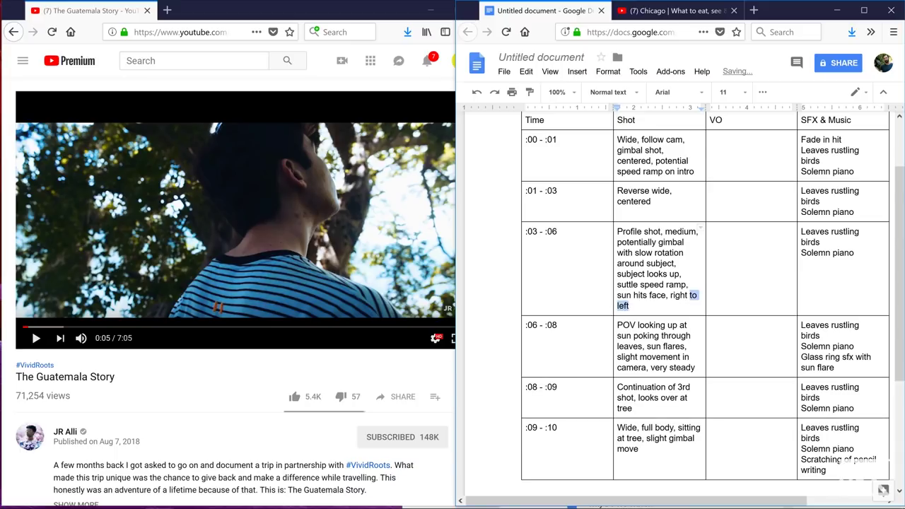
Step: Add 'right to left' to the :08 - :09 and :09 - :10 shots and ', left to right' to :06 - :08
click(620, 346)
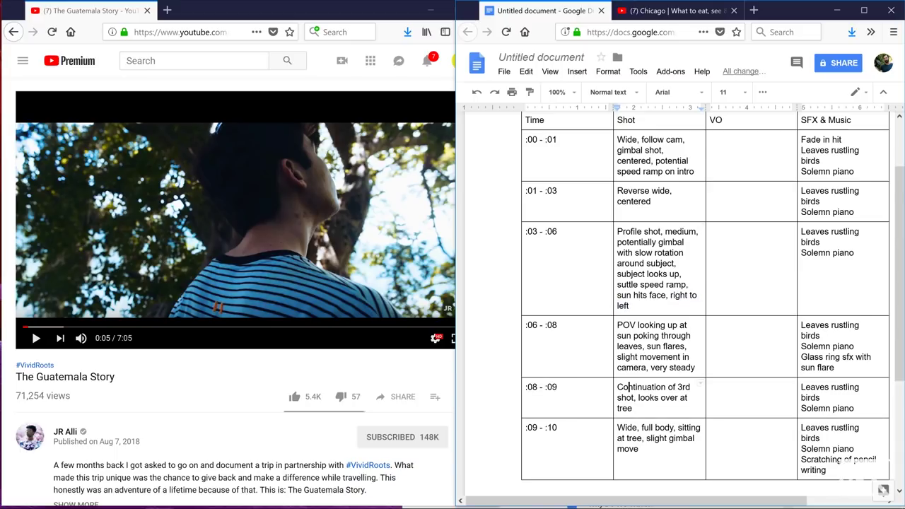
click(632, 408)
text(,)
key(ctrl+v)
click(639, 448)
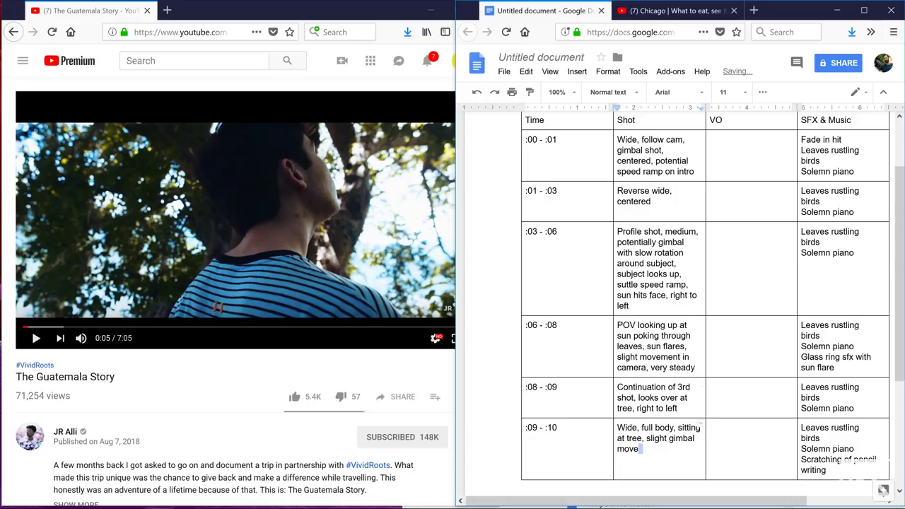
key(ctrl+v)
text(, left to right)
click(36, 338)
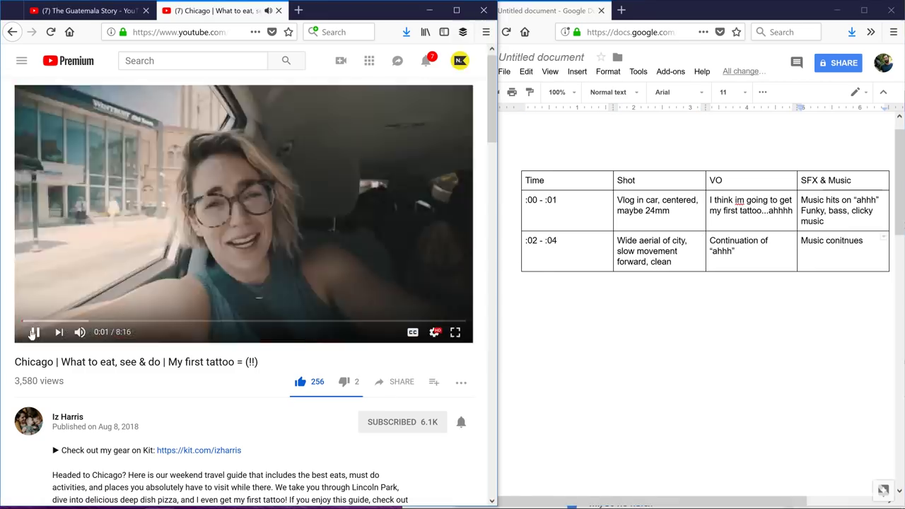
key(Tab)
Step: Add a :04 row with close-ups of the Chicago sign's left, middle and right
text(:04 -Cu of lefpart of chicago size, cut to midd)
text(t le of sign, cut to right of sign, cut to wide of entire sign)
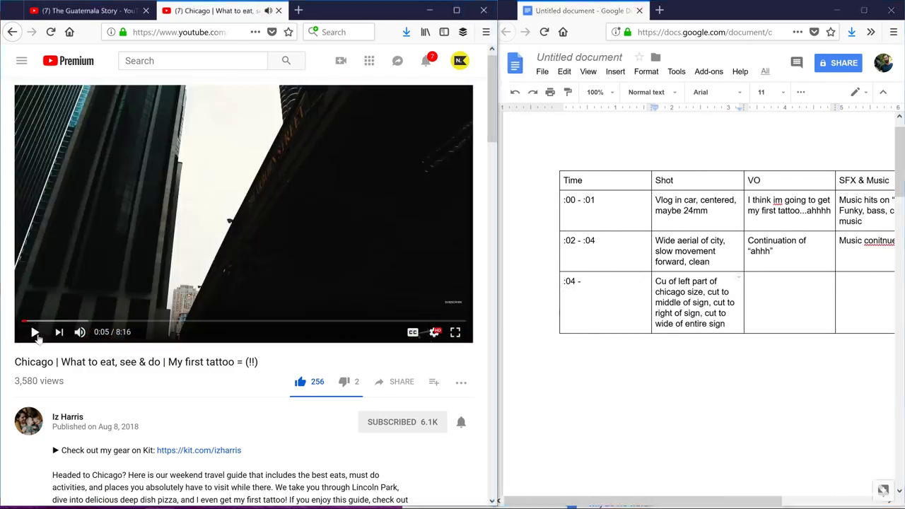
text( :05:05 -Contrasty wide under bridge, smooth movement left to right :06:06 -Wide, shallow DOF, pizza, movement left to right, :06:06Longer lens shot of interesting clock, steady)
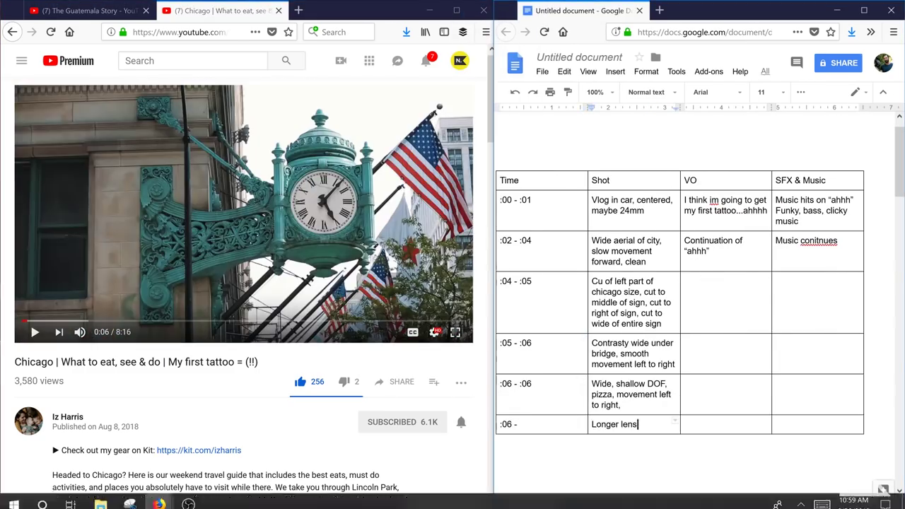
text(:06Tripod, wide of trolly on street)
text(:07)
text(Wide aerial )
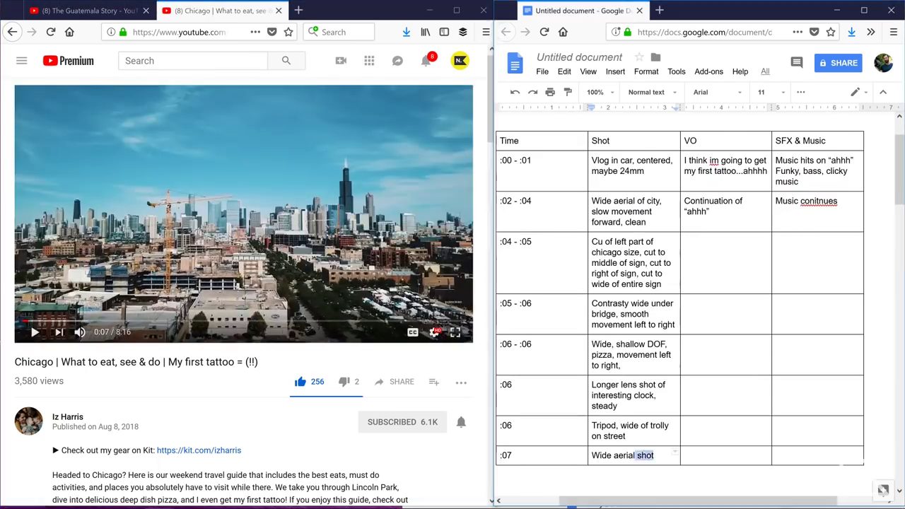
text(of city, slow movement forward, clean - :09:09Wide on river, slight movement forwardChild talking under shotThese shots almost dance with the music)
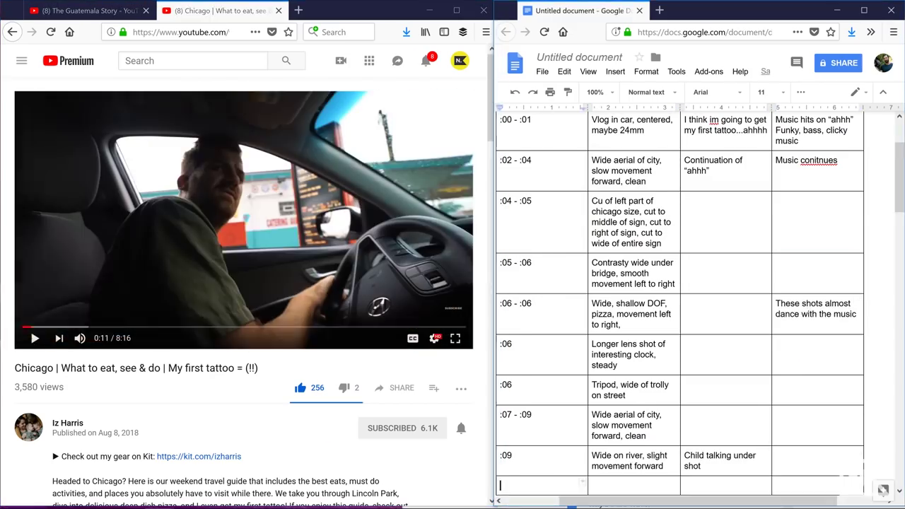
text(Music fades)
click(34, 338)
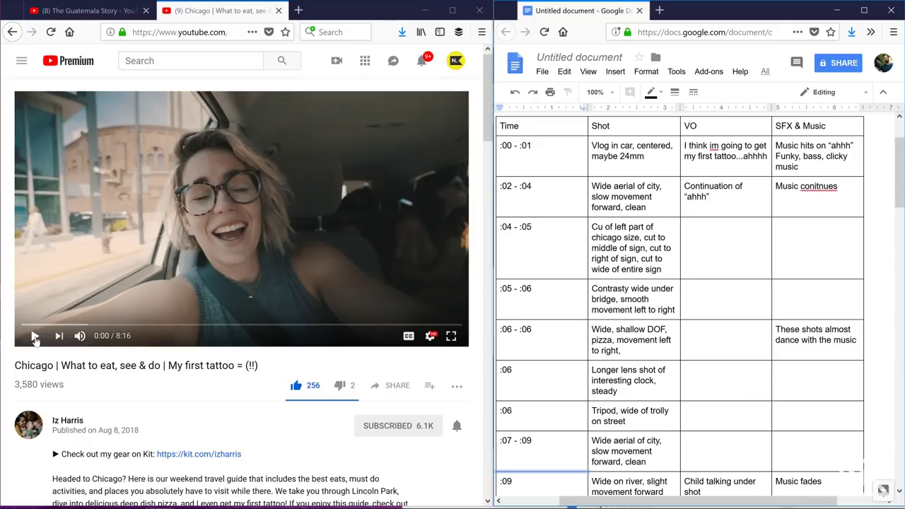
Step: Replay the Chicago vlog's opening shots from the start, pausing around 0:04 beside the pizza row
click(34, 336)
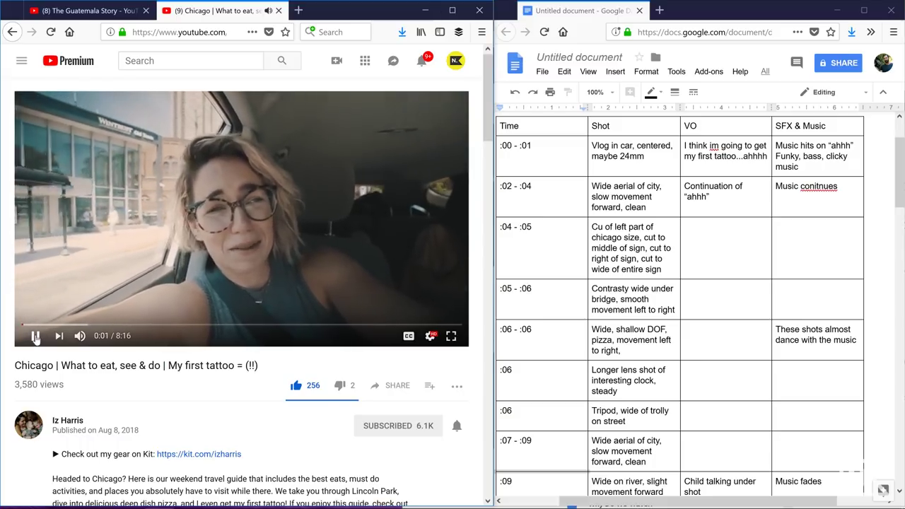
click(34, 336)
click(23, 327)
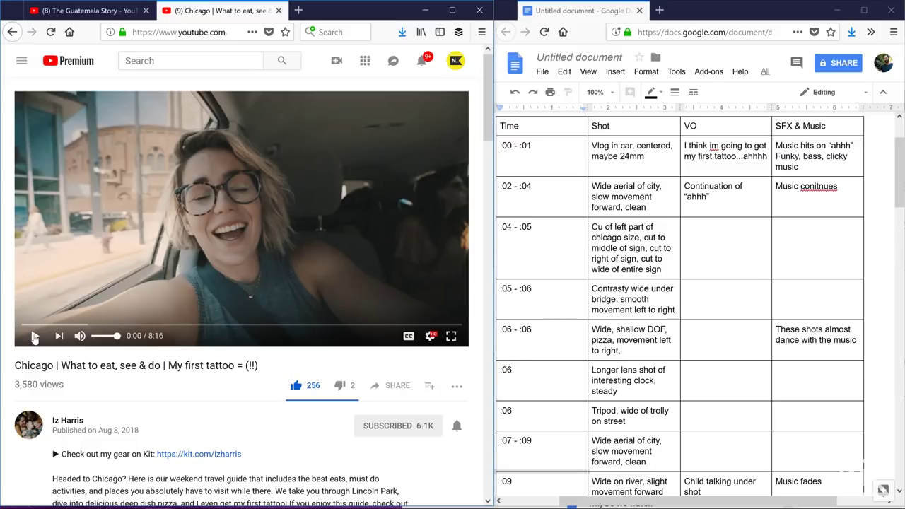
click(34, 337)
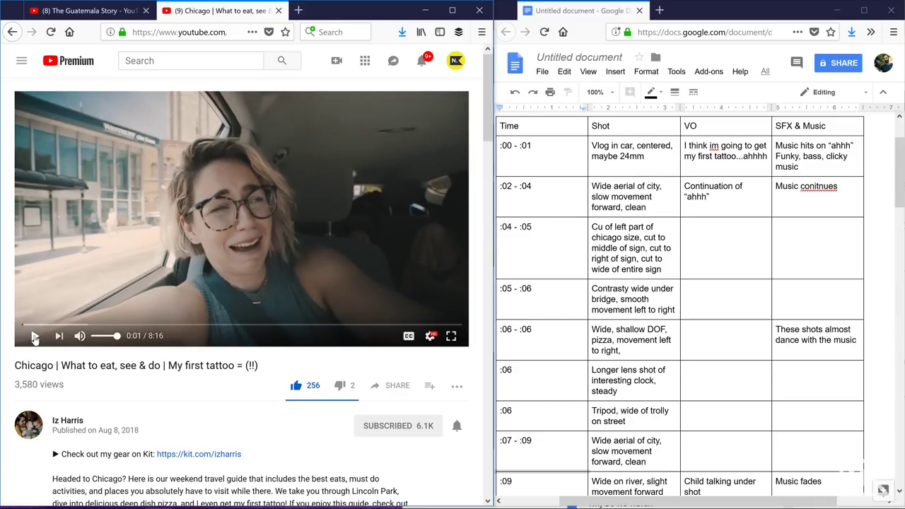
click(35, 336)
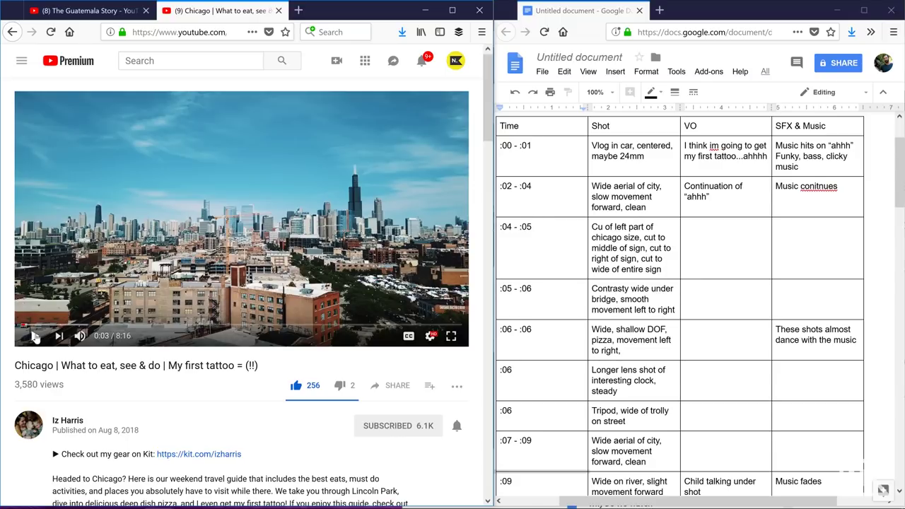
click(35, 337)
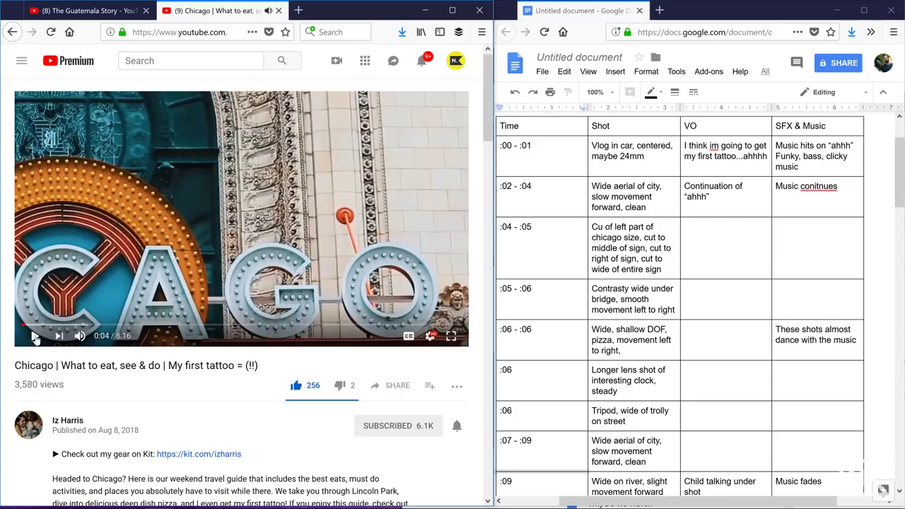
click(35, 337)
scroll(902, 168, down, 1)
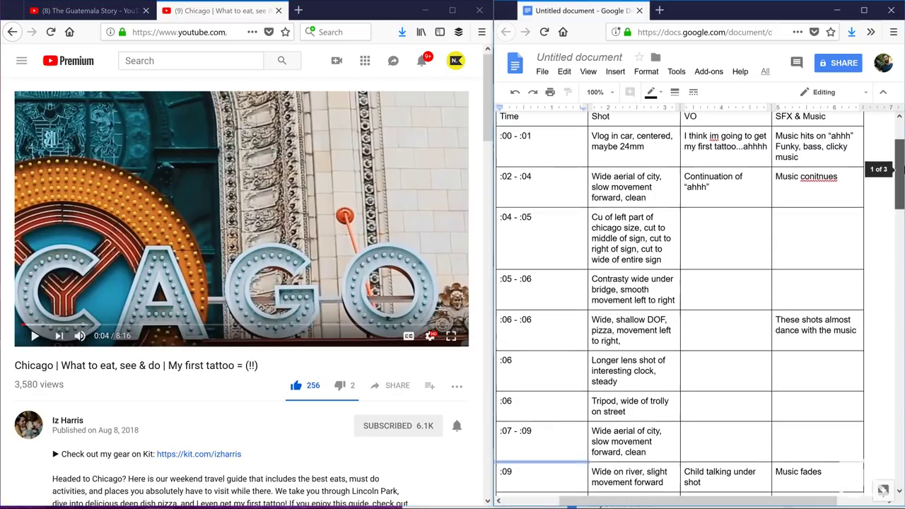
click(808, 332)
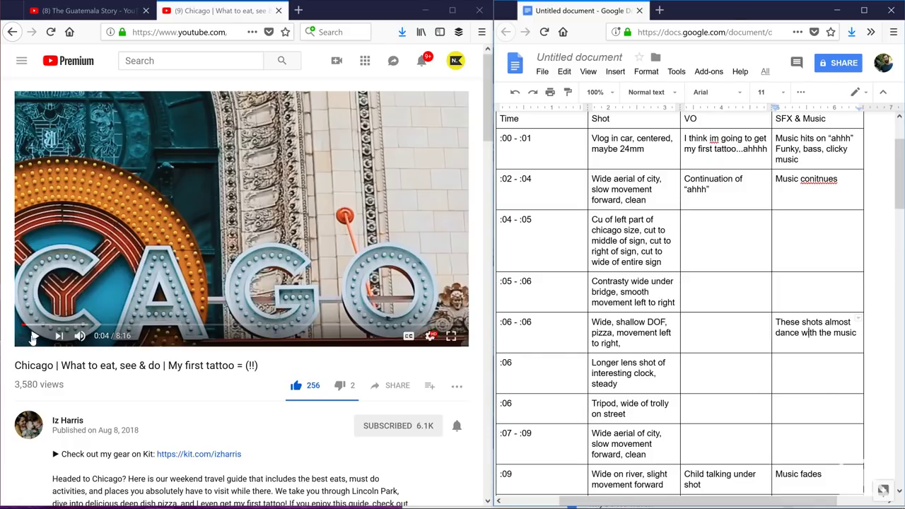
key(comma)
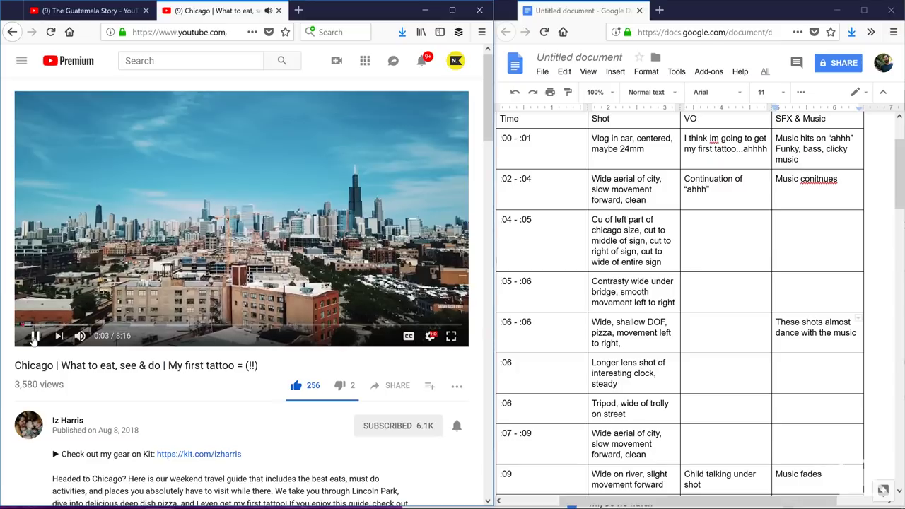
Step: Frame-step through the Chicago sign shot to the wide CHICAGO frame, then play on and pause at 0:06
key(period)
key(period)
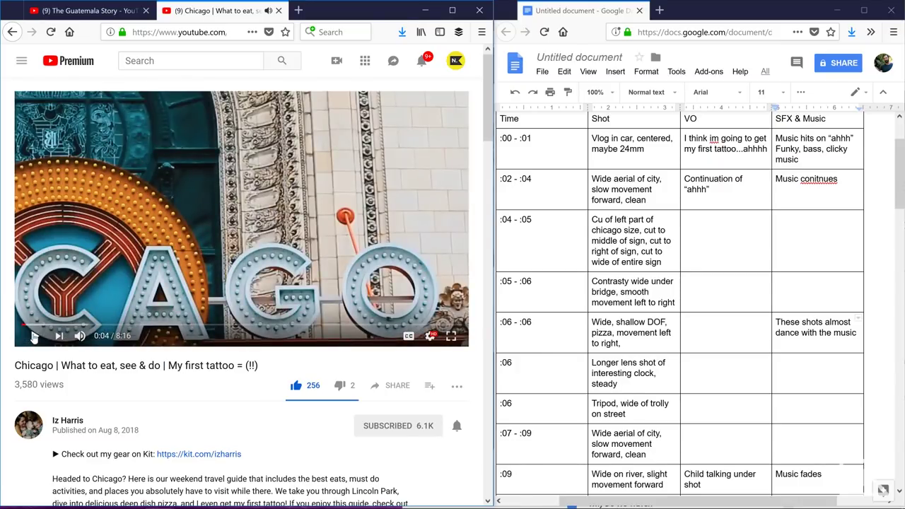
key(period)
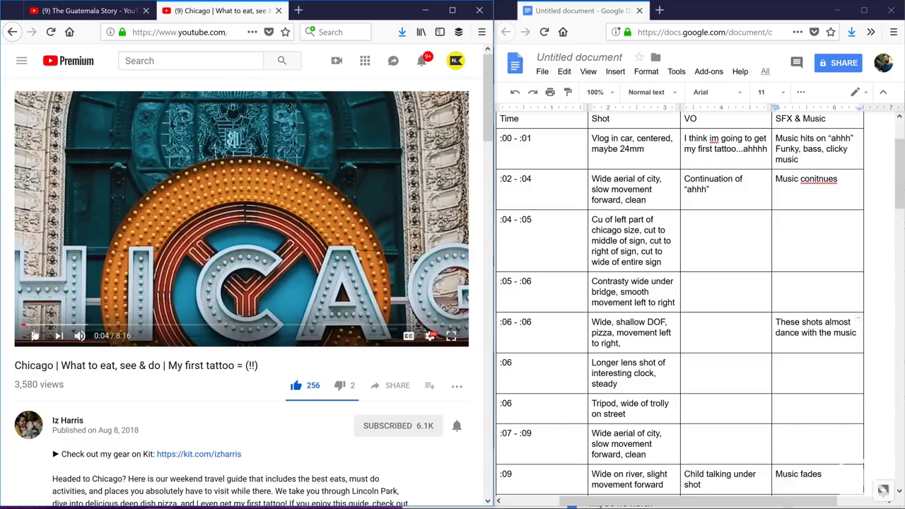
key(period)
key(comma)
key(period)
key(period)
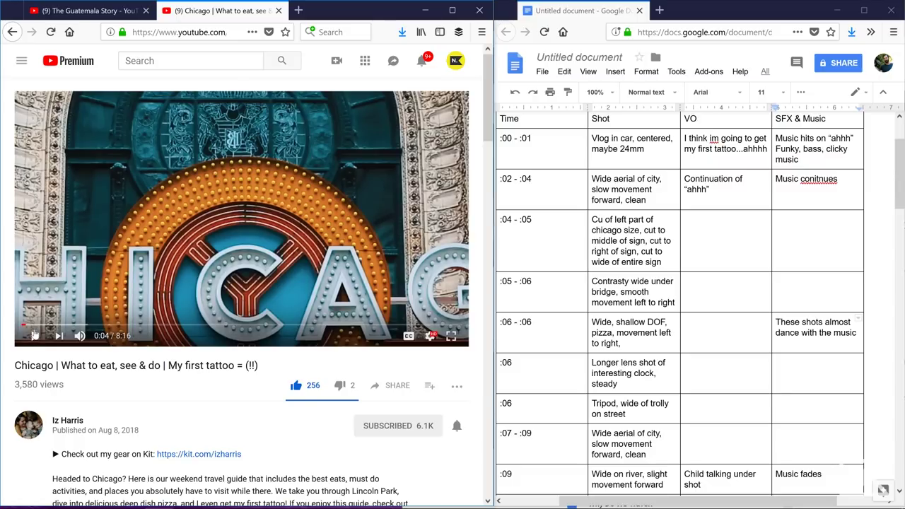
key(period)
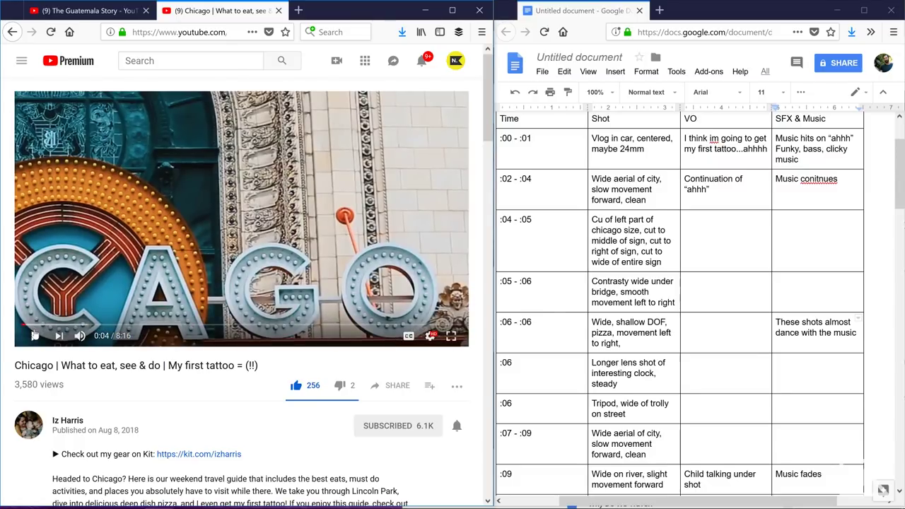
key(period)
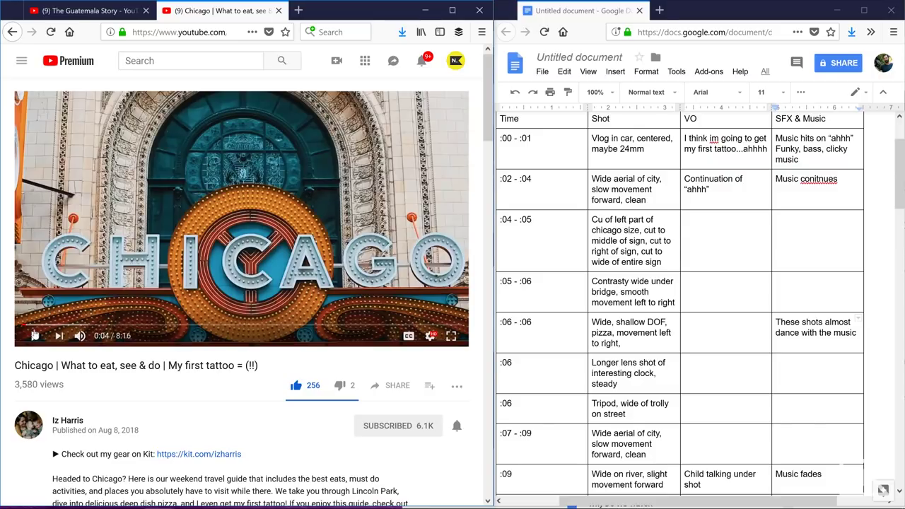
click(33, 335)
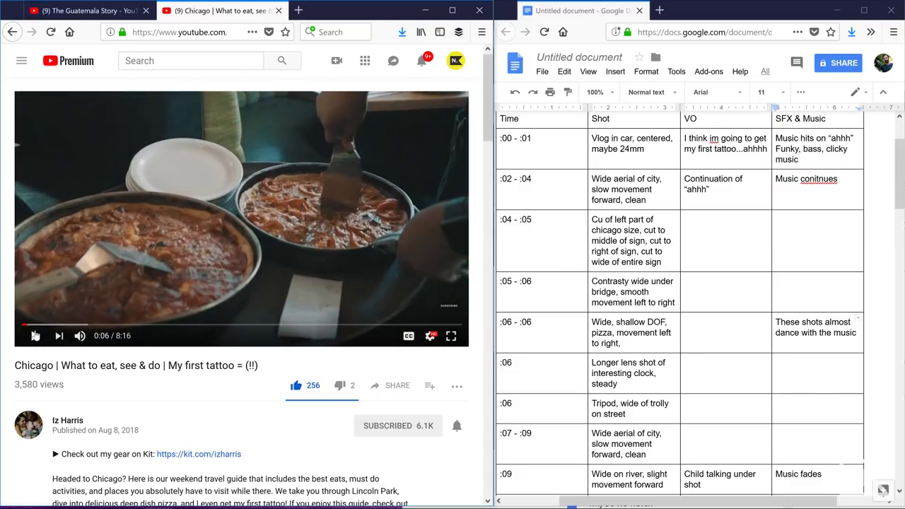
click(130, 292)
Step: Frame-step forward from the clock shot into the trolley shot
key(period)
key(period)
key(period)
key(period)
key(period)
key(period)
key(period)
key(period)
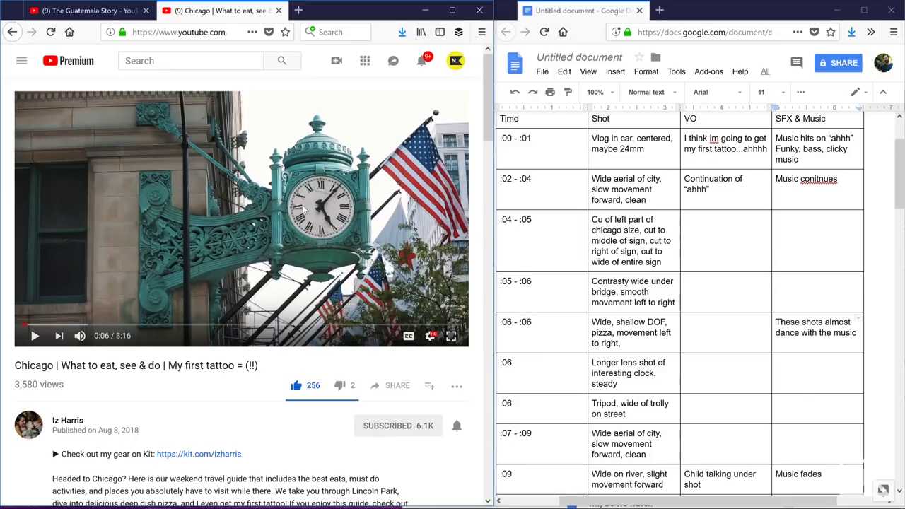
key(period)
key(period)
key(period)
key(period)
key(period)
key(period)
key(period)
key(period)
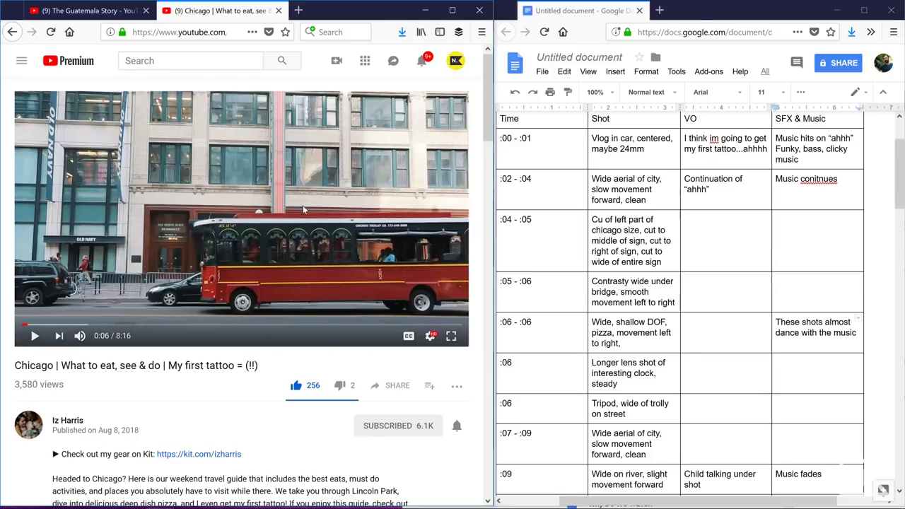
key(period)
key(period)
key(period)
key(comma)
key(period)
key(period)
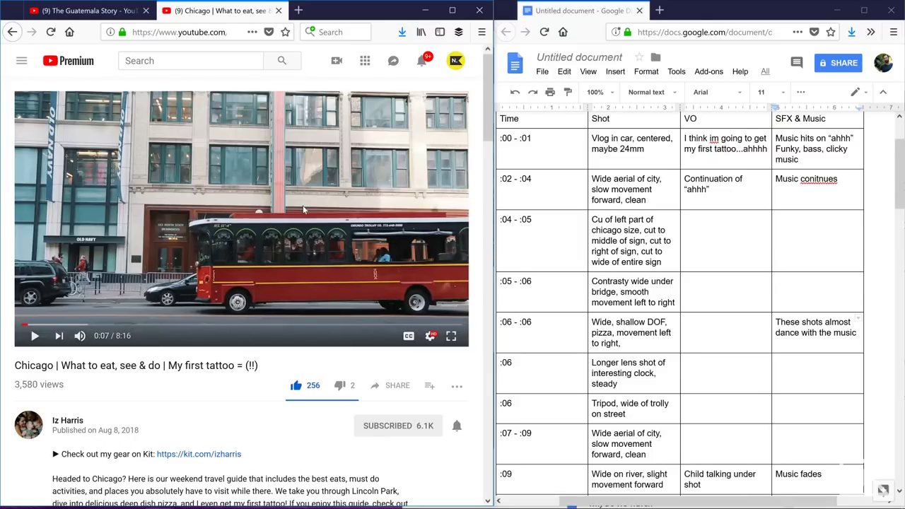
key(comma)
key(comma)
key(comma)
key(period)
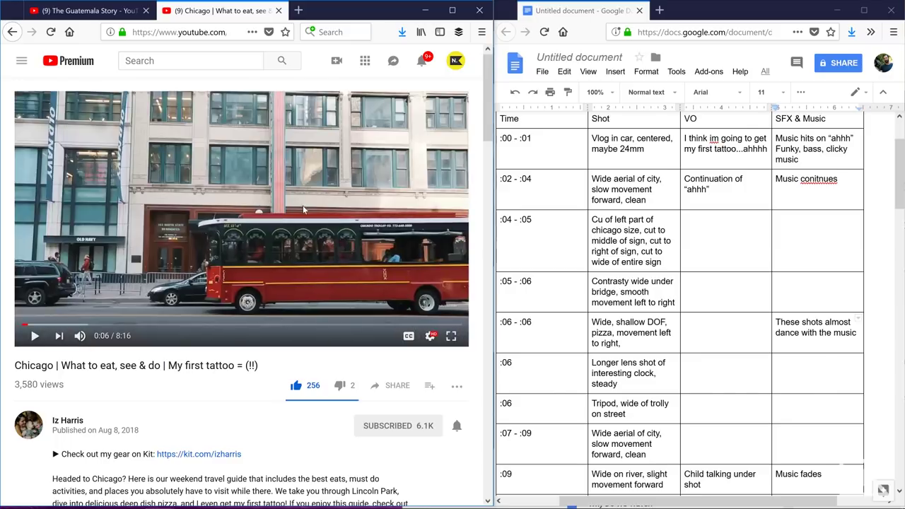
Step: Step back and forth through the trolley frames to the end of that shot
key(period)
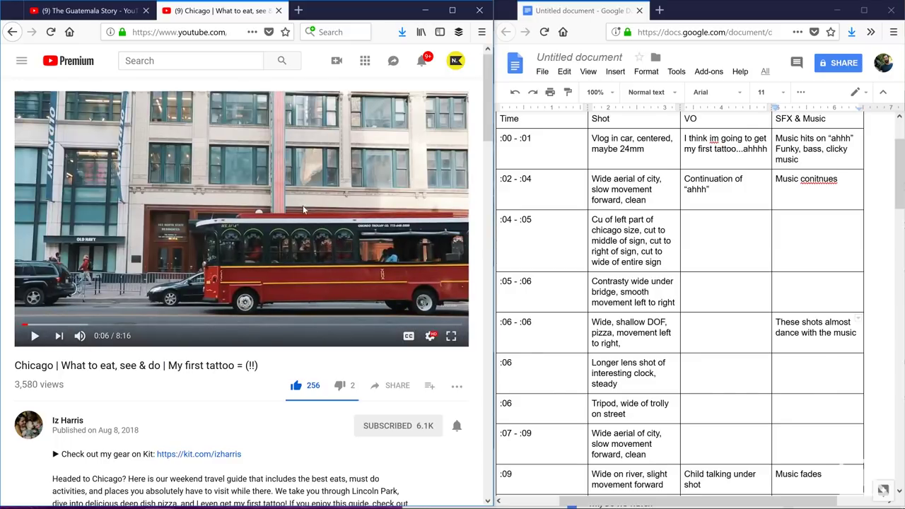
key(period)
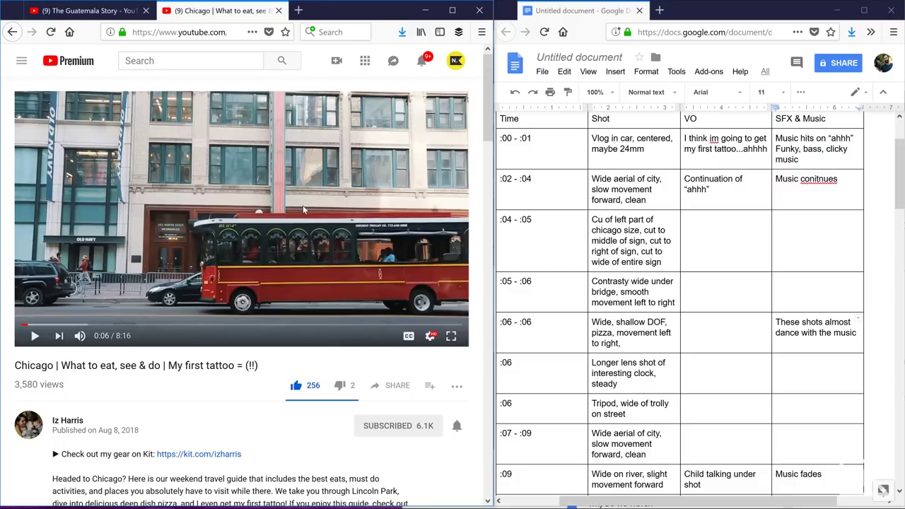
key(period)
key(period)
key(comma)
key(comma)
key(comma)
key(comma)
key(period)
key(period)
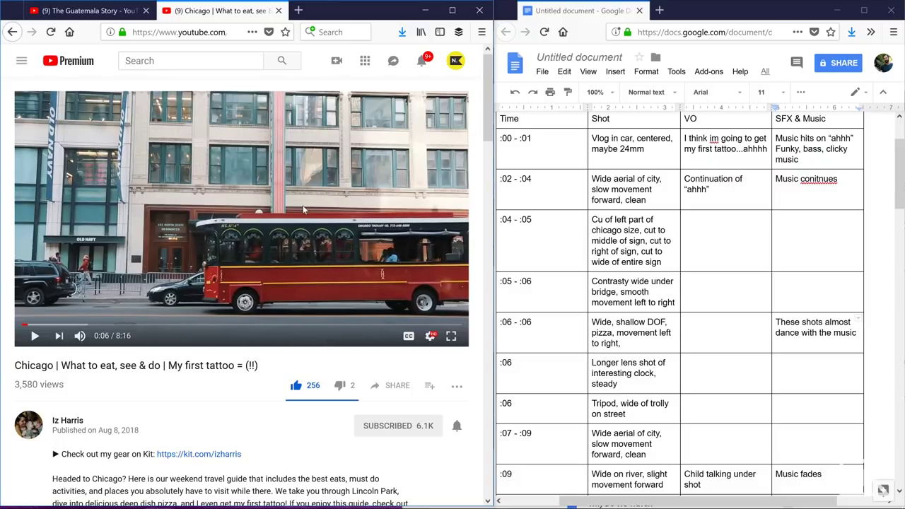
key(period)
key(comma)
key(comma)
key(period)
key(period)
key(period)
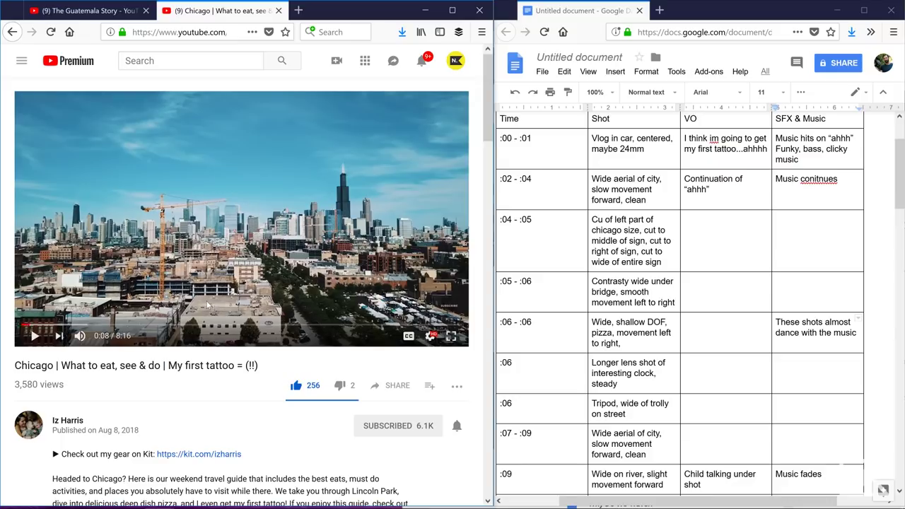
Step: Play through the river-bridge scene and pause on the in-car shot at 0:10
click(207, 304)
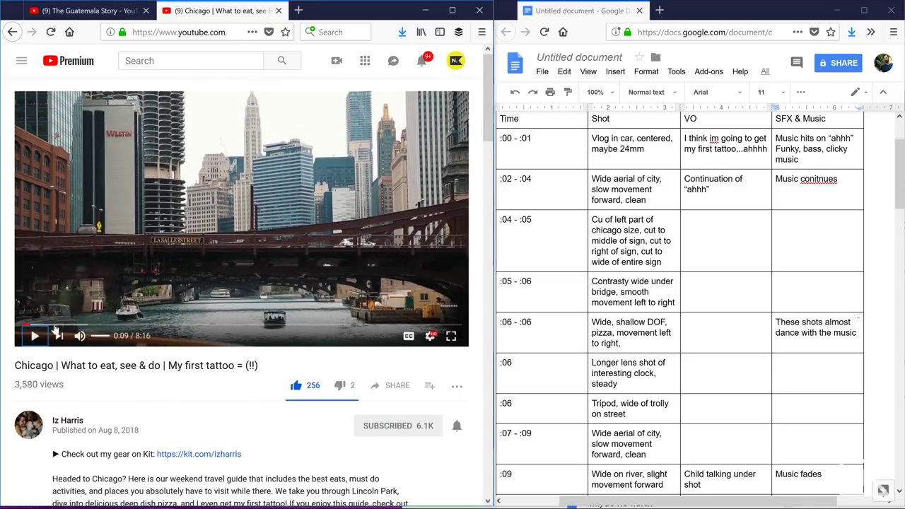
click(35, 336)
click(36, 336)
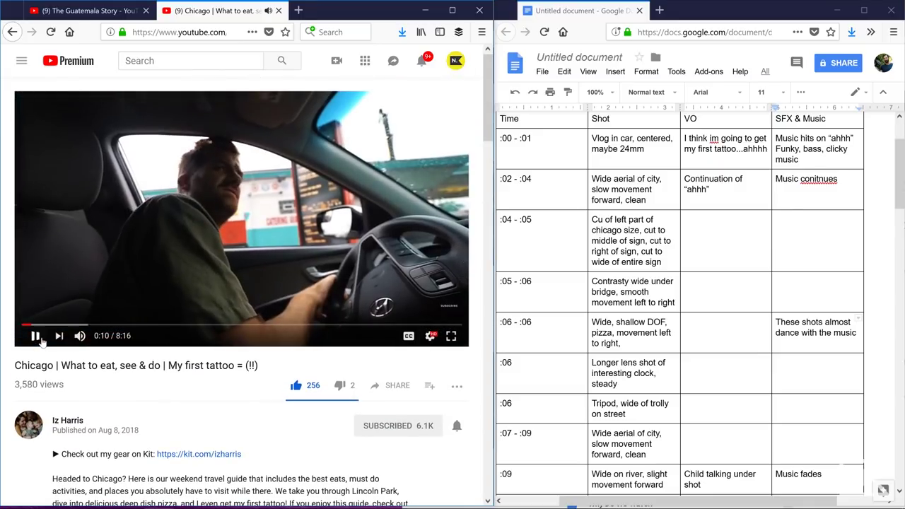